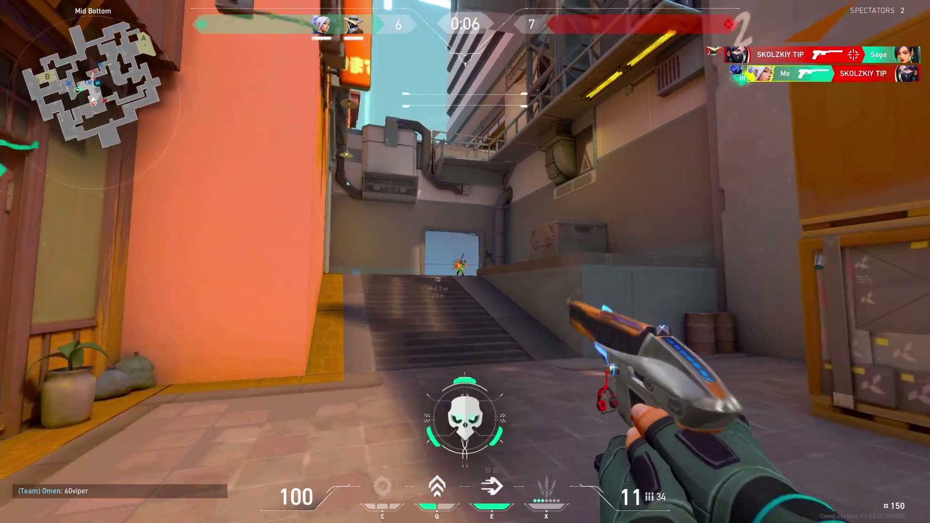
pyautogui.press('3')
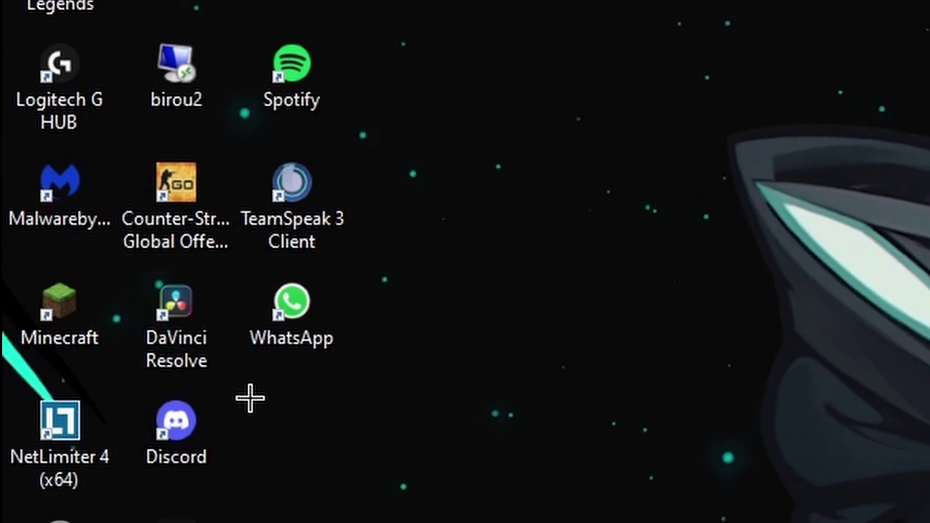
pyautogui.moveTo(345, 448); pyautogui.dragTo(237, 315)
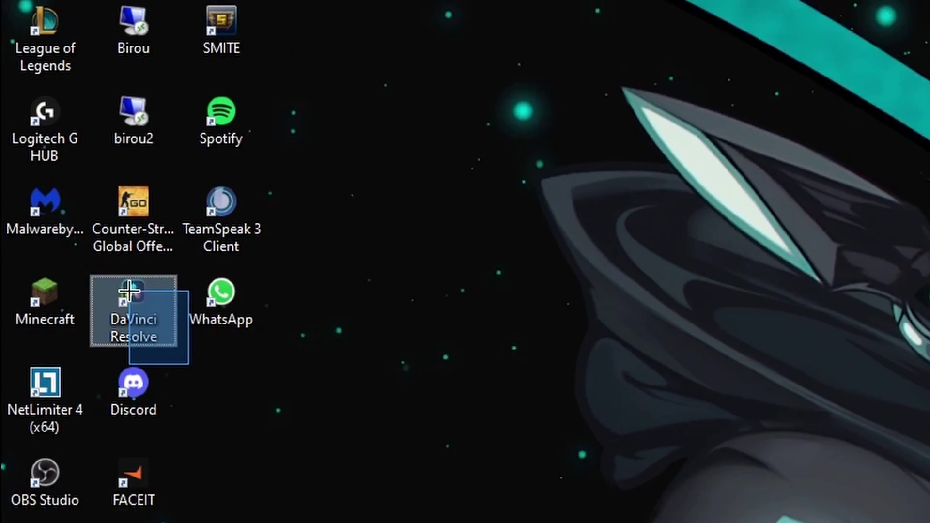
pyautogui.moveTo(130, 290); pyautogui.dragTo(130, 291)
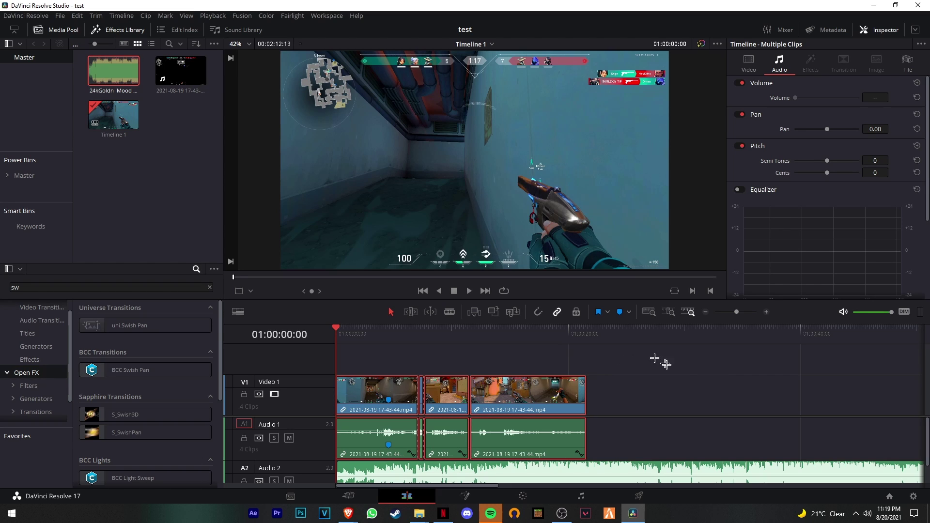
# - Open the project settings and set a custom timeline resolution of 2560 x 1440
pyautogui.click(913, 496)
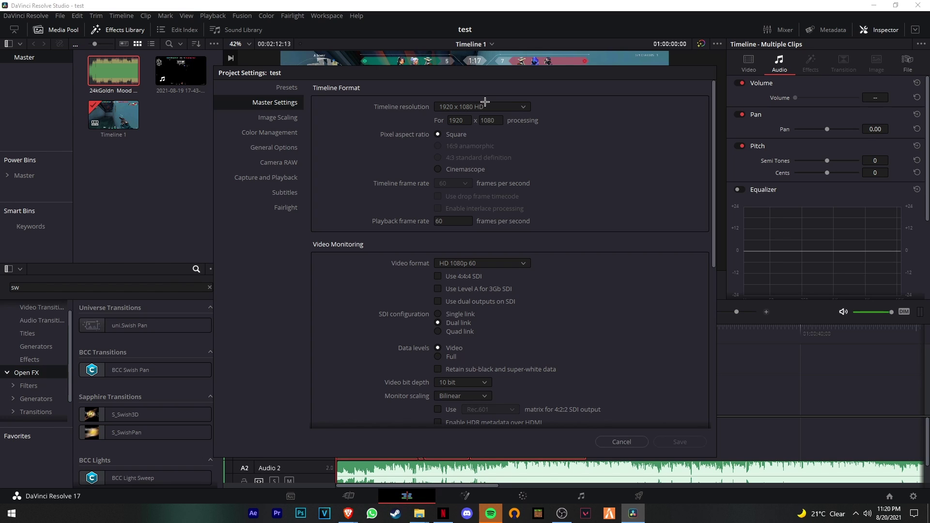
pyautogui.click(455, 223)
pyautogui.click(464, 92)
pyautogui.click(481, 106)
pyautogui.scroll(3, 477, 122)
pyautogui.click(469, 119)
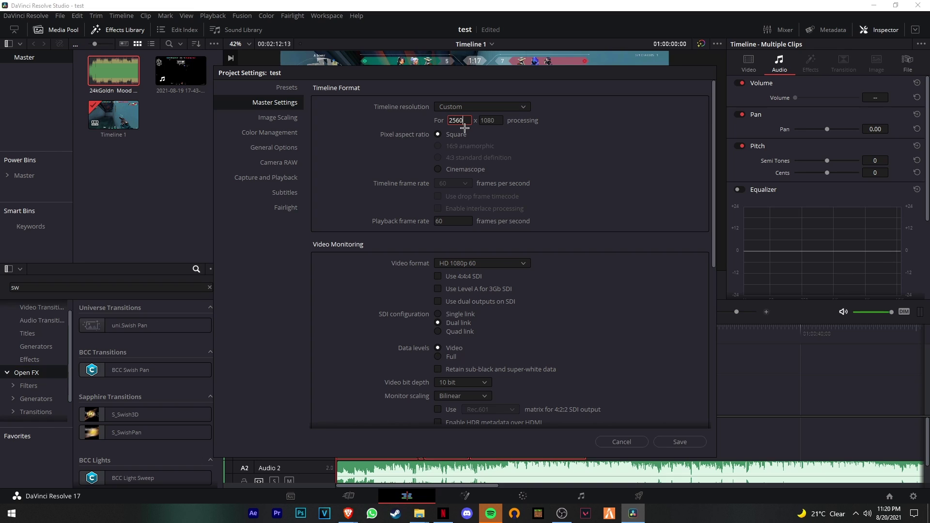
pyautogui.doubleClick(488, 119)
pyautogui.write('1440')
# - Set the custom timeline resolution to 1920 x 1080 and save the project settings
pyautogui.click(460, 120)
pyautogui.doubleClick(491, 120)
pyautogui.write('1')
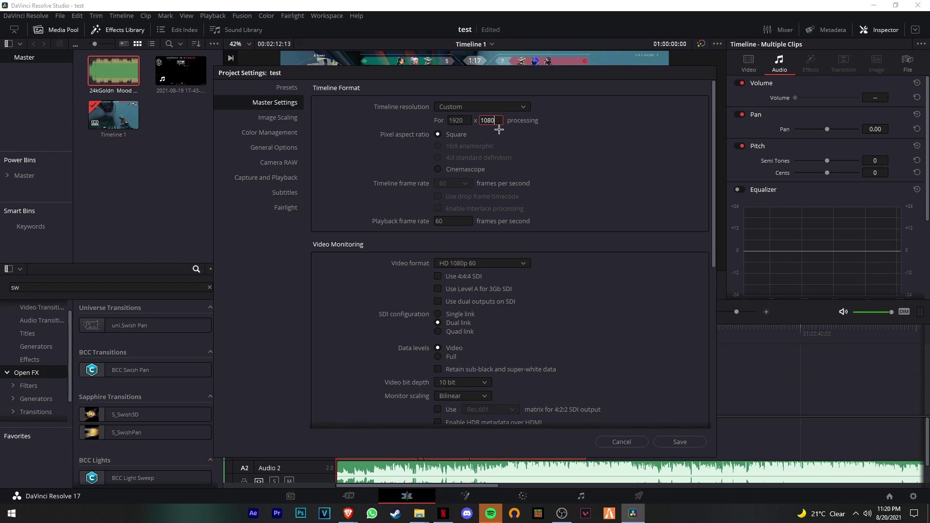
pyautogui.click(685, 442)
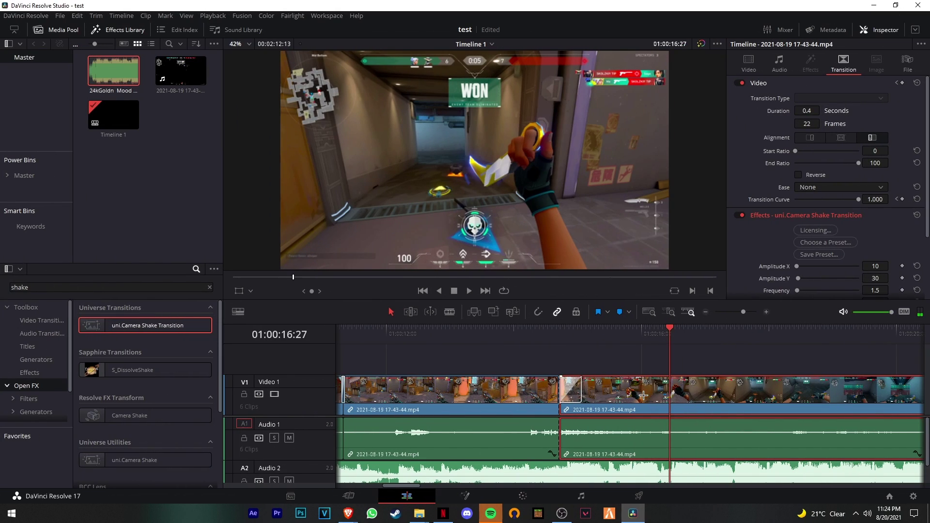
# - Unlink the video and audio of the gameplay clip that follows the camera shake transition, then deselect it
pyautogui.rightClick(643, 395)
pyautogui.click(618, 365)
pyautogui.rightClick(639, 385)
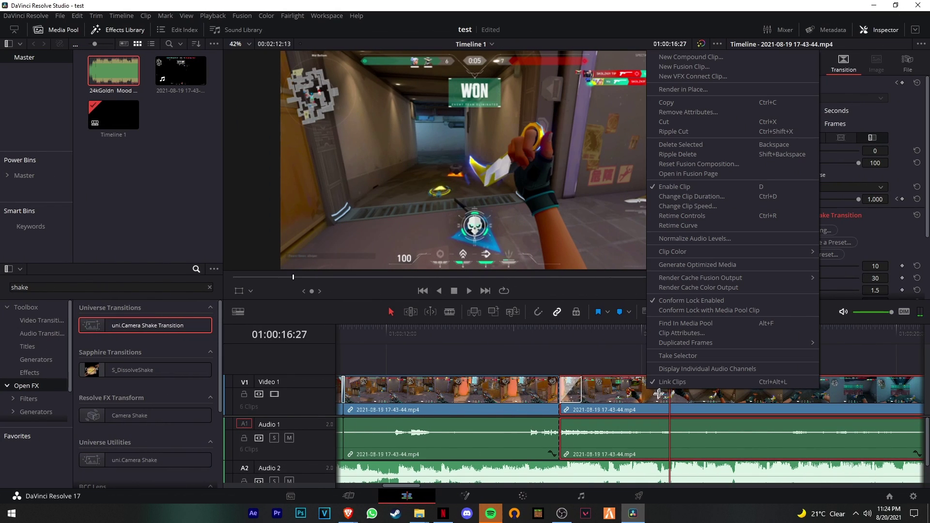
pyautogui.click(670, 381)
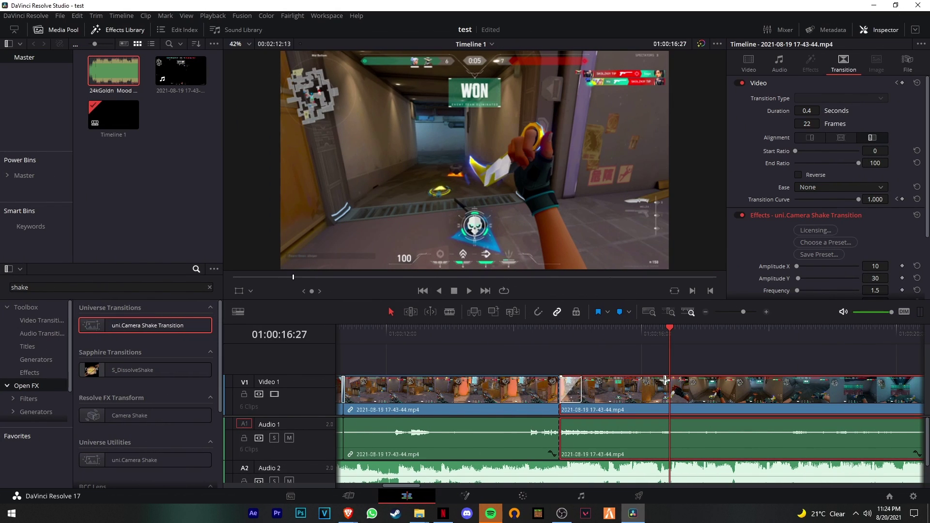
pyautogui.rightClick(644, 394)
pyautogui.click(643, 390)
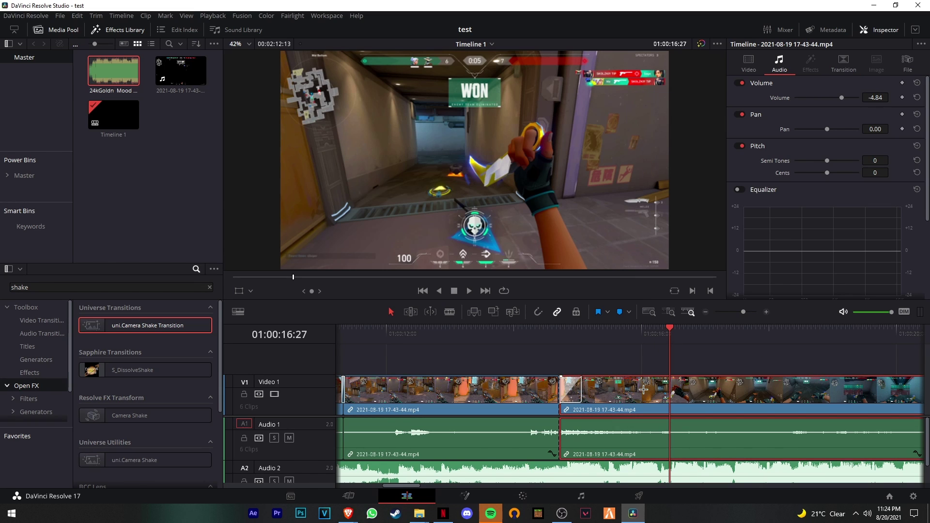
pyautogui.rightClick(643, 390)
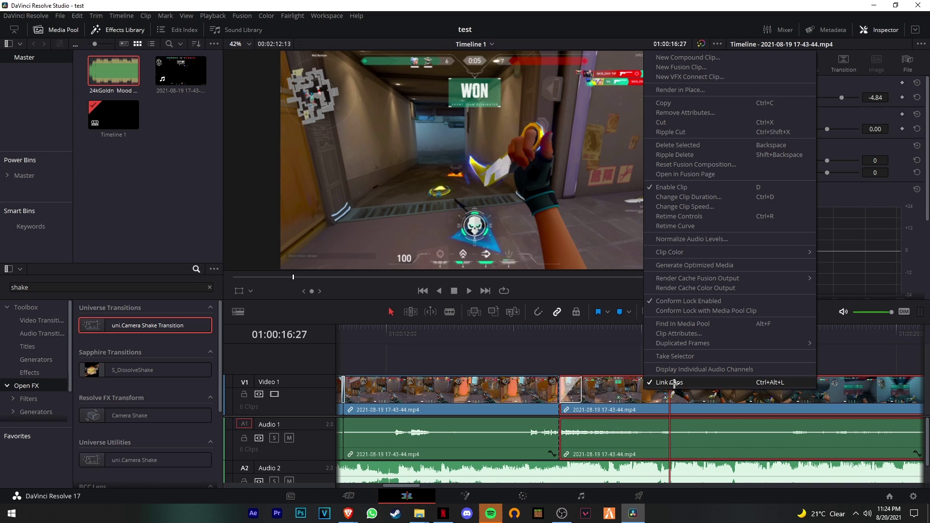
pyautogui.click(664, 383)
pyautogui.click(624, 363)
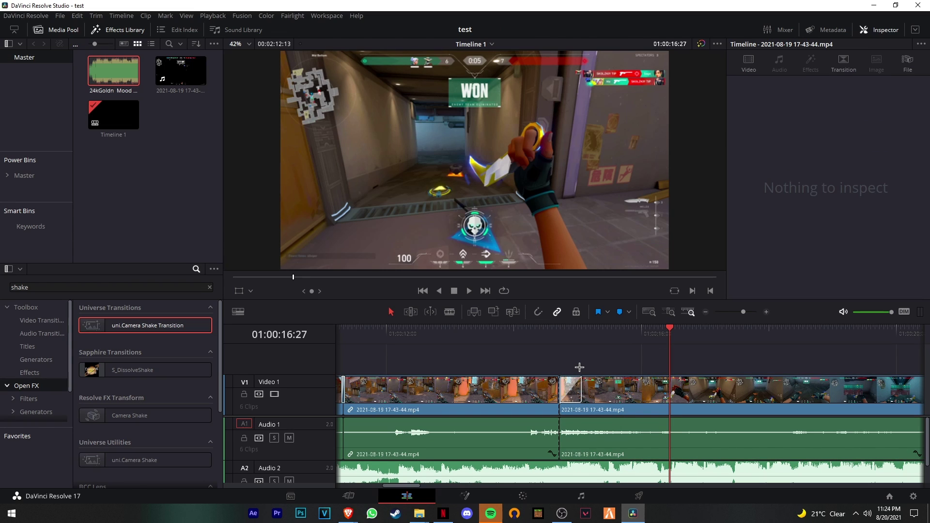
# - Play the timeline from 01:00:14:38 across the transition to find where the slow motion should start
pyautogui.click(554, 366)
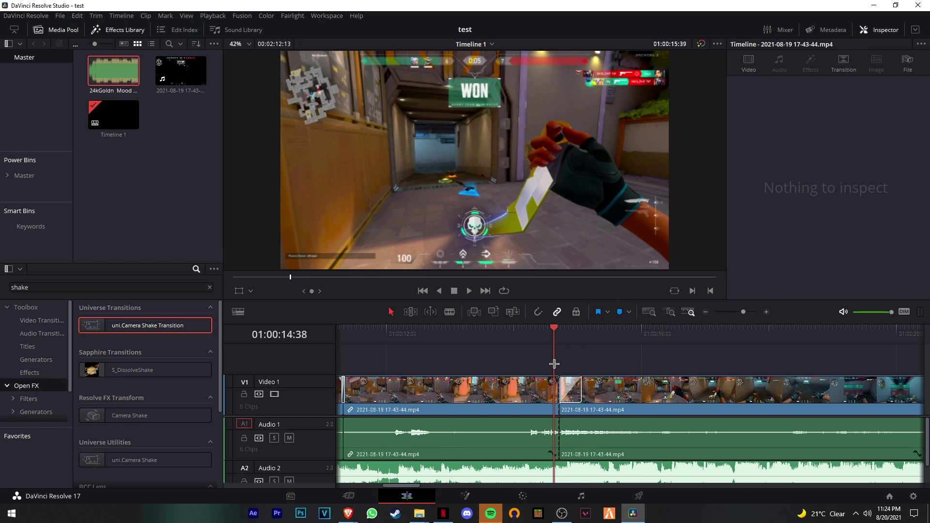
pyautogui.press('space')
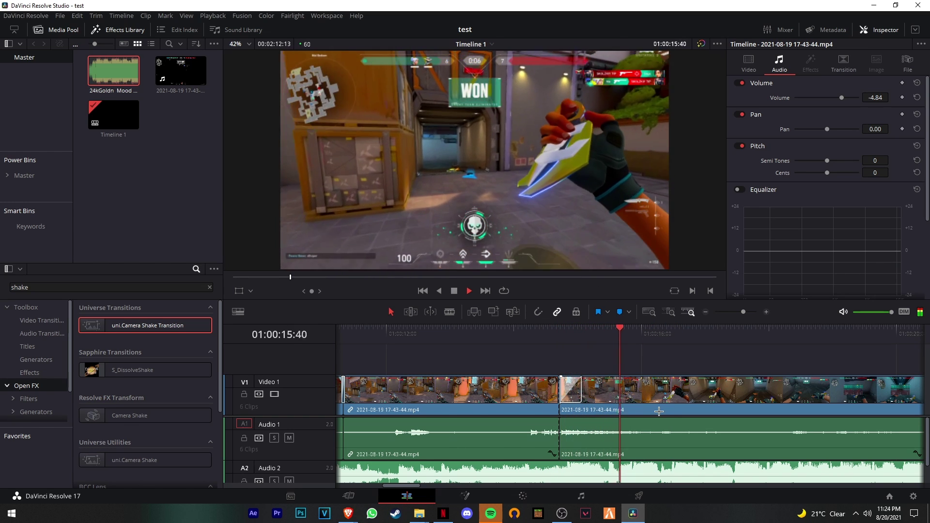
pyautogui.press('space')
# - Show the retime controls on the unlinked video clip and add a speed point at about 01:00:16:29
pyautogui.click(685, 408)
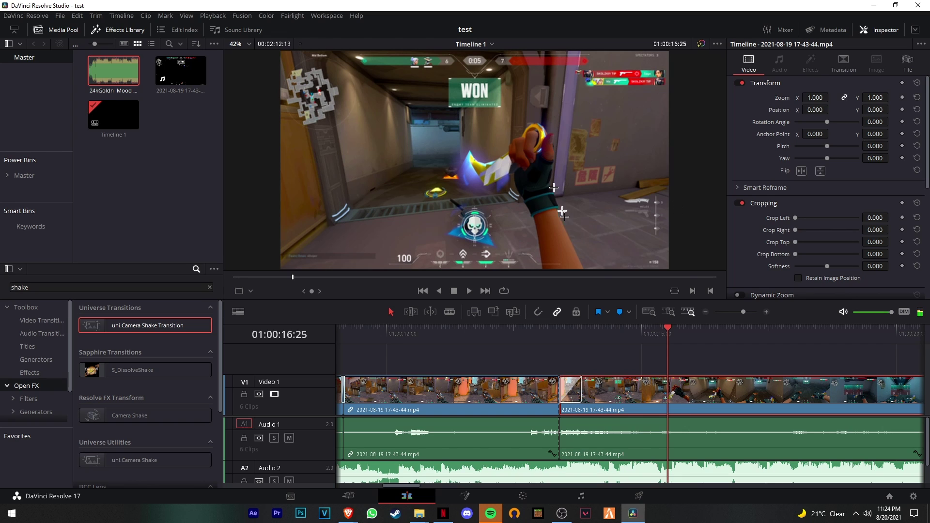
pyautogui.hotkey('ctrl', 'r')
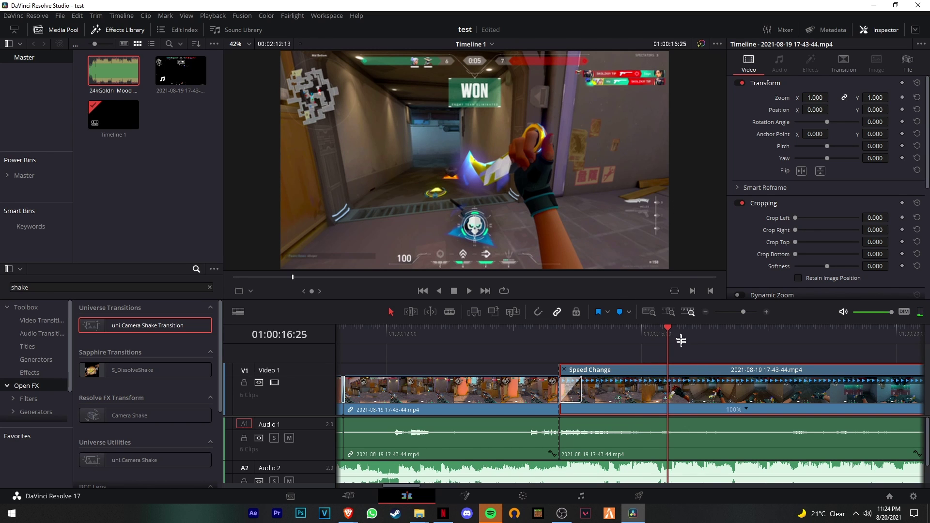
pyautogui.moveTo(668, 331)
pyautogui.mouseDown()
pyautogui.moveTo(653, 342)
pyautogui.moveTo(672, 346)
pyautogui.mouseUp()
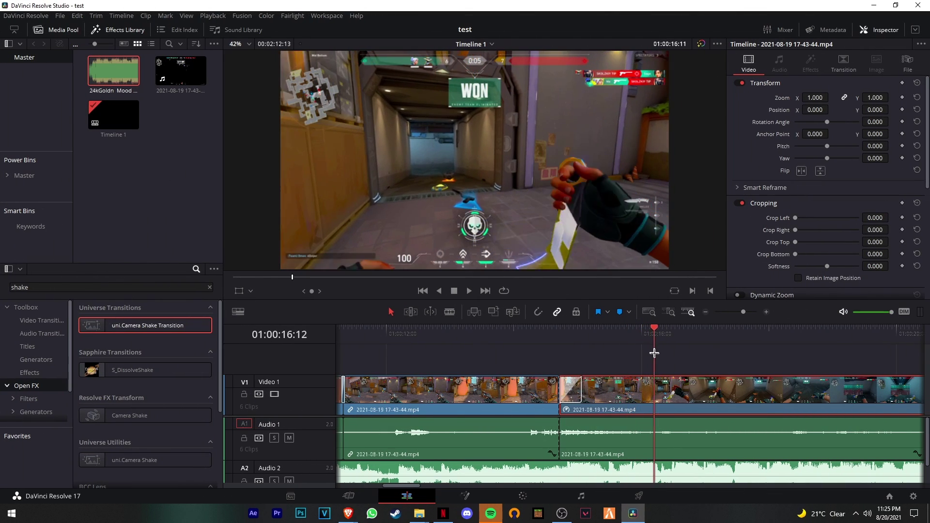
pyautogui.moveTo(654, 353); pyautogui.dragTo(670, 357)
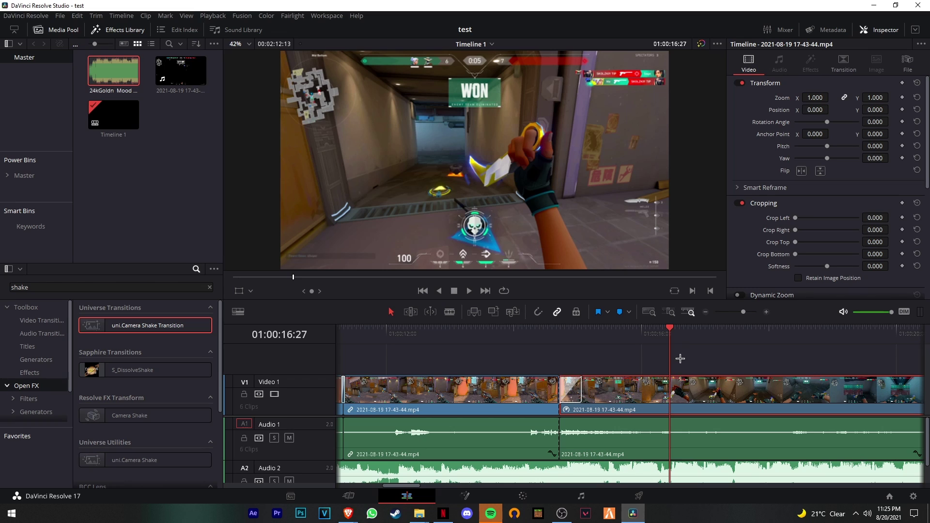
pyautogui.hotkey('ctrl', 'r')
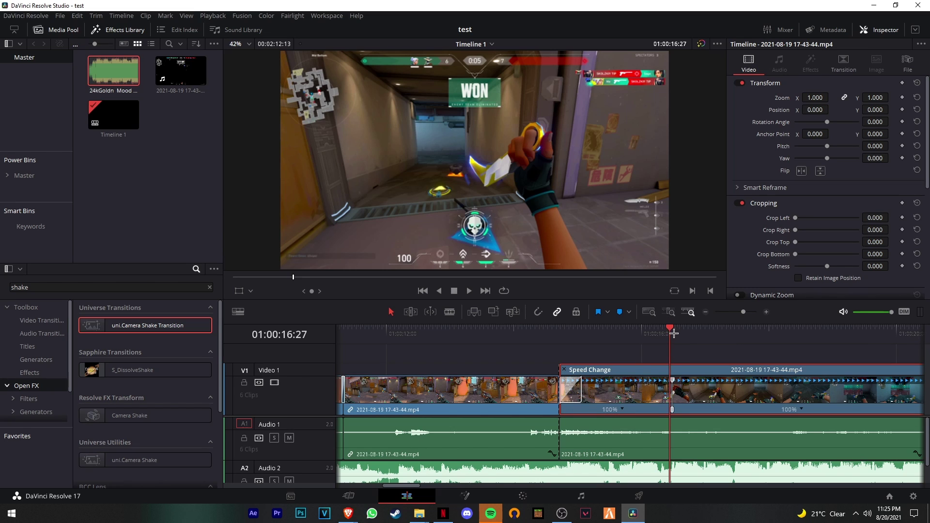
# - Add a second speed point to the video clip at 01:00:16:27, just before the existing one
pyautogui.moveTo(675, 333); pyautogui.dragTo(671, 337)
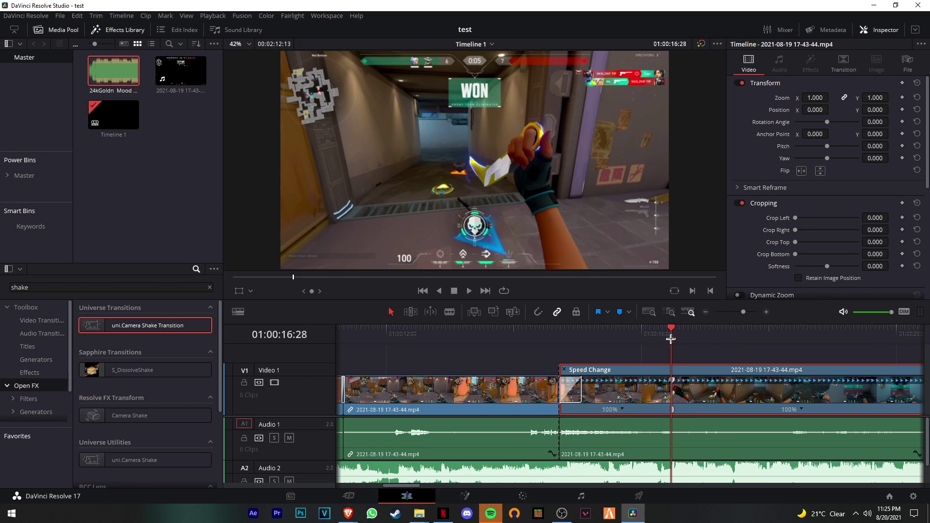
pyautogui.moveTo(681, 331); pyautogui.dragTo(672, 353)
pyautogui.press('Right')
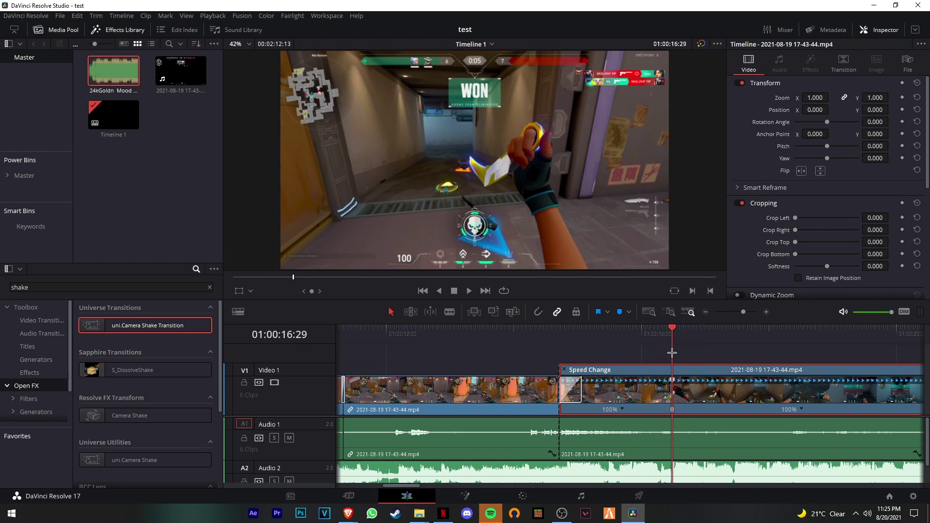
pyautogui.click(802, 410)
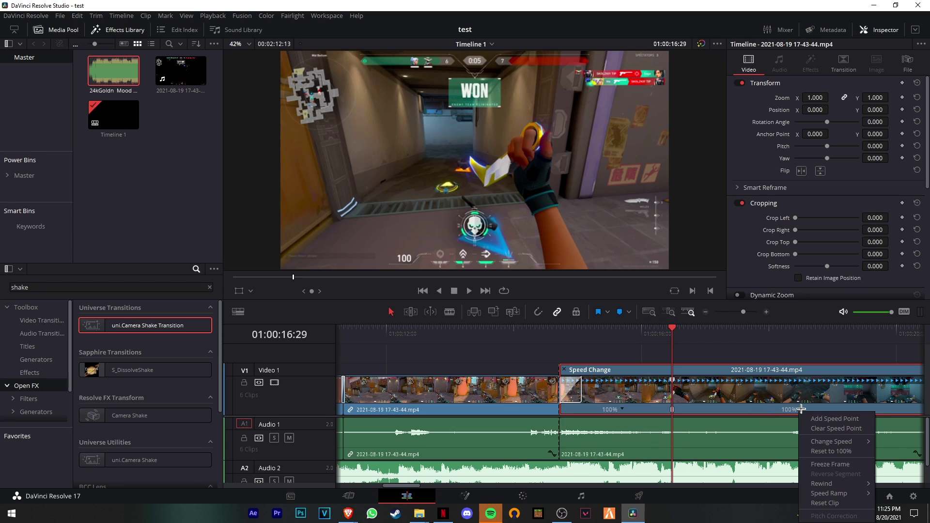
pyautogui.click(696, 389)
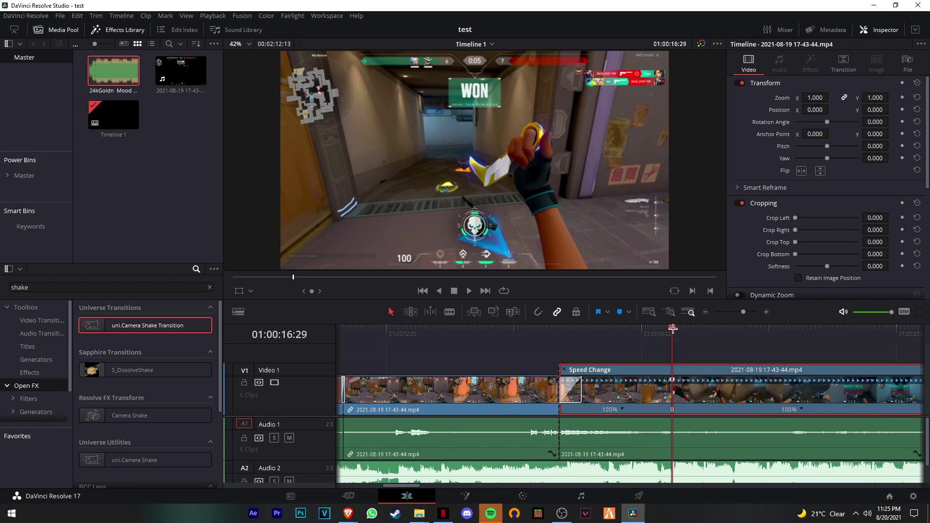
pyautogui.moveTo(672, 328); pyautogui.dragTo(670, 333)
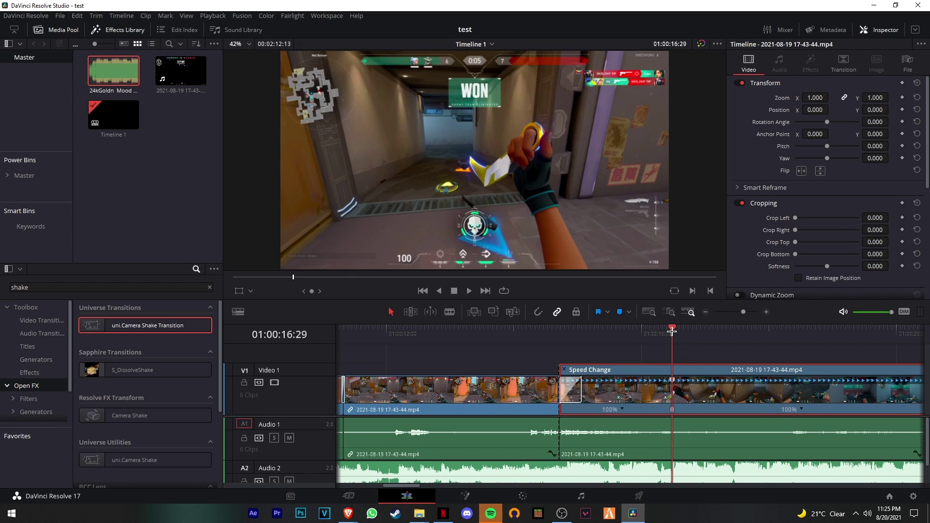
pyautogui.click(803, 410)
pyautogui.click(704, 386)
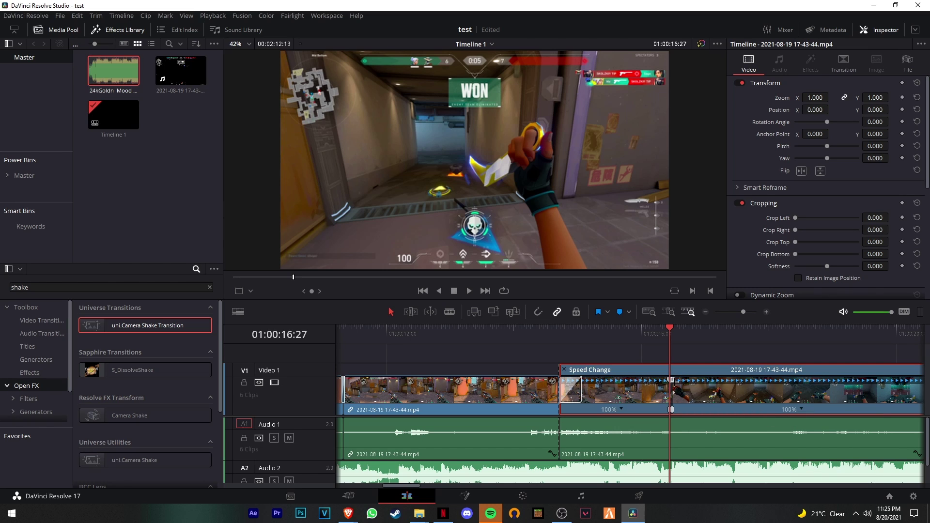
# - Stretch the segment between the two speed points until its speed is 1%, and play the slowed section
pyautogui.moveTo(671, 380); pyautogui.dragTo(891, 399)
pyautogui.moveTo(645, 341); pyautogui.dragTo(650, 354)
pyautogui.press('space')
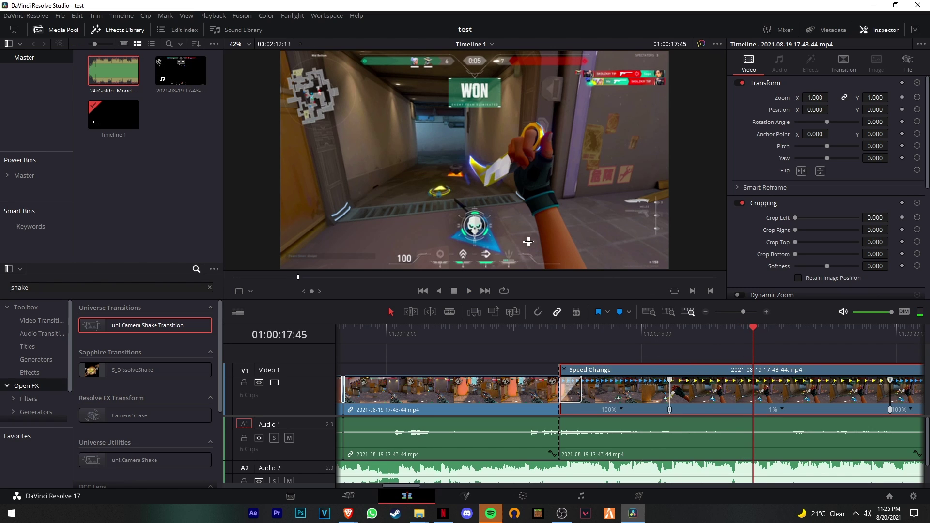
# - Set the video clip's Retime Process to Optical Flow under Retime and Scaling
pyautogui.scroll(-5, 779, 260)
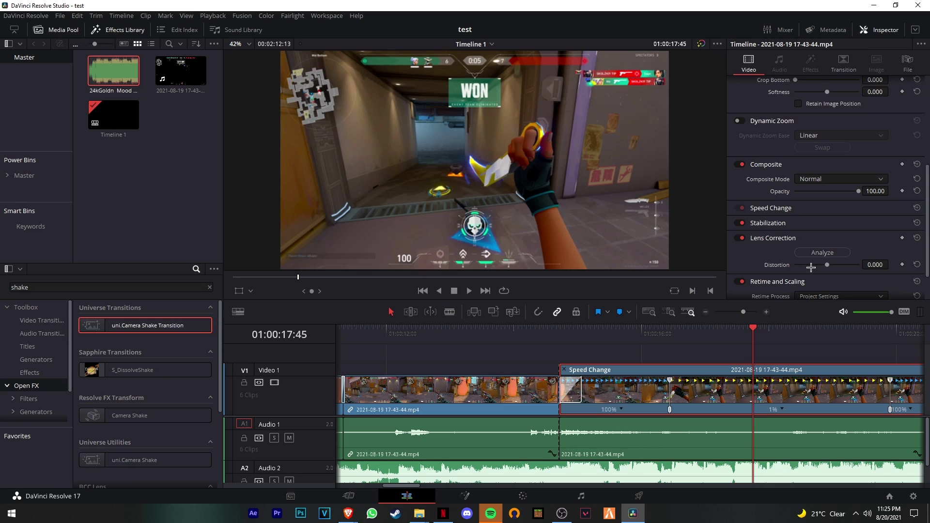
pyautogui.click(809, 257)
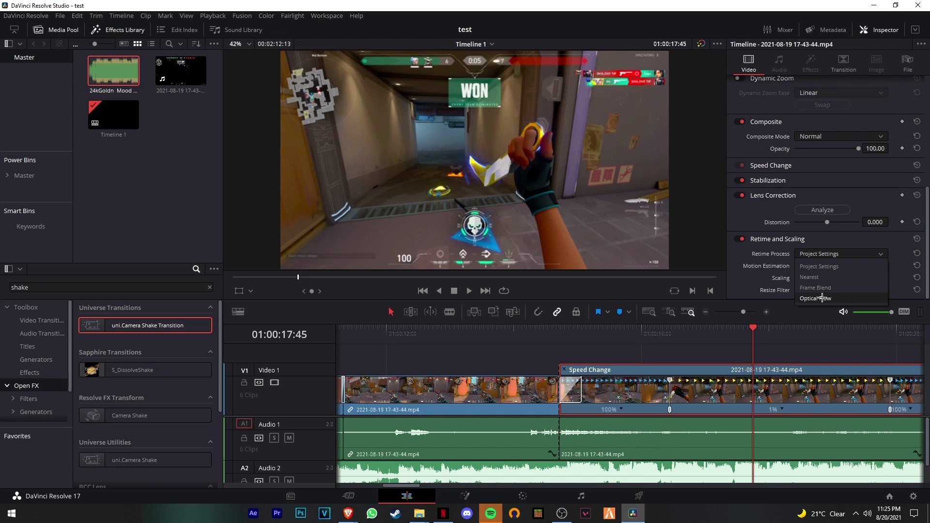
pyautogui.click(733, 216)
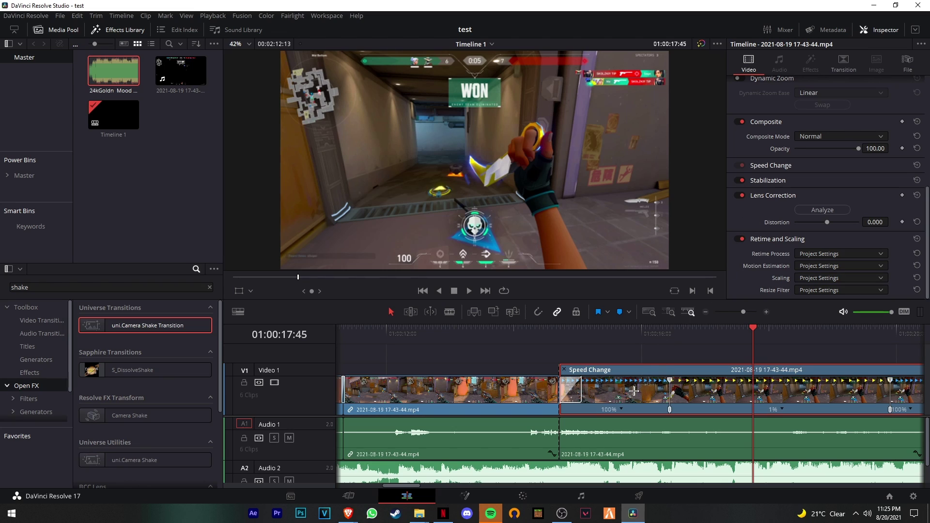
pyautogui.click(808, 255)
pyautogui.click(767, 246)
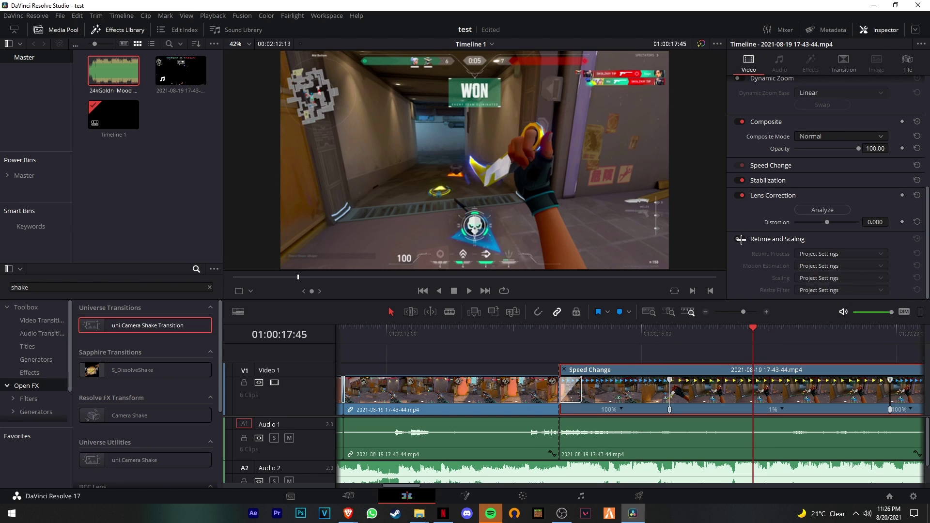
pyautogui.click(808, 254)
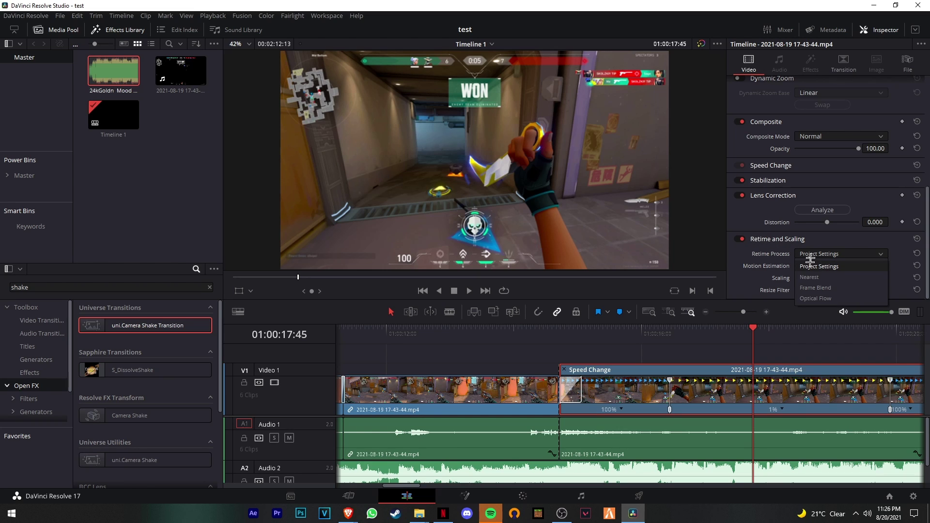
pyautogui.click(815, 298)
# - Play back the slowed section from 01:00:14:38 and shorten it by moving its end speed point until its speed is 2%
pyautogui.click(732, 334)
pyautogui.moveTo(738, 337); pyautogui.dragTo(556, 334)
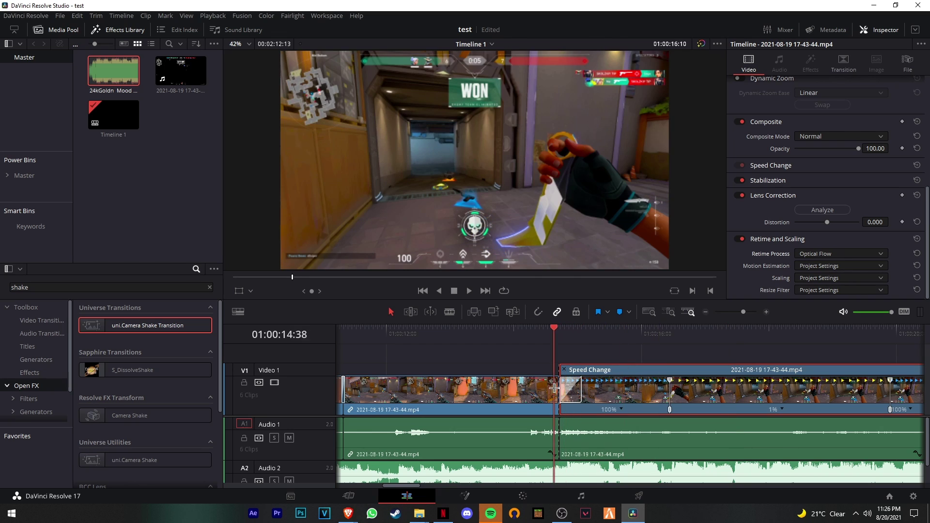
pyautogui.press('space')
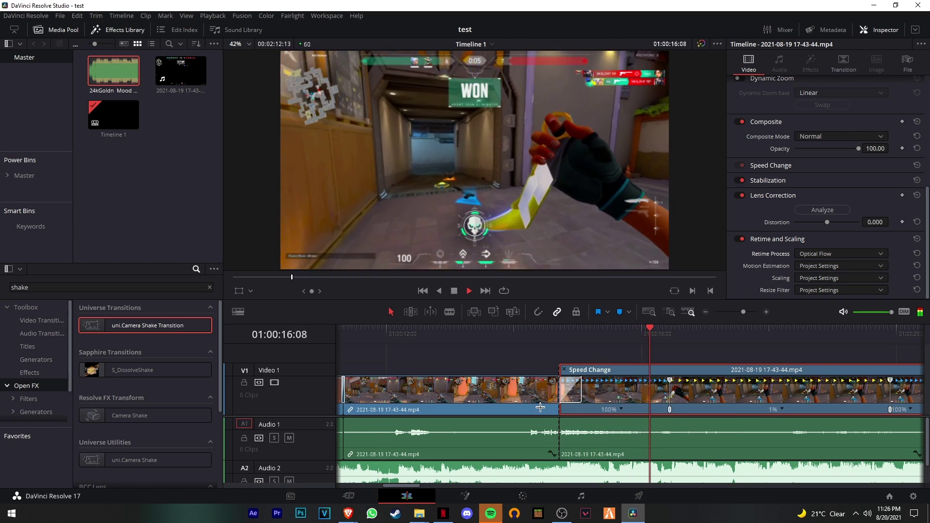
pyautogui.press('space')
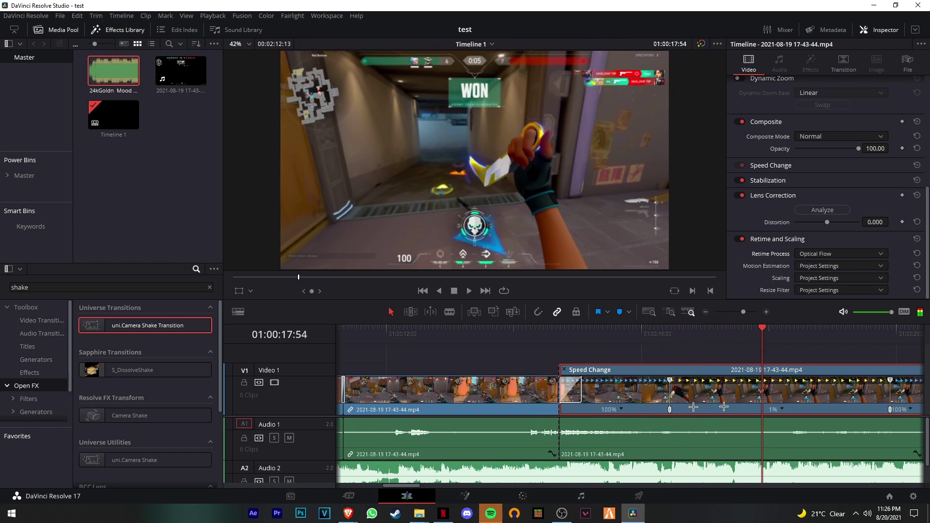
pyautogui.moveTo(891, 381); pyautogui.dragTo(810, 394)
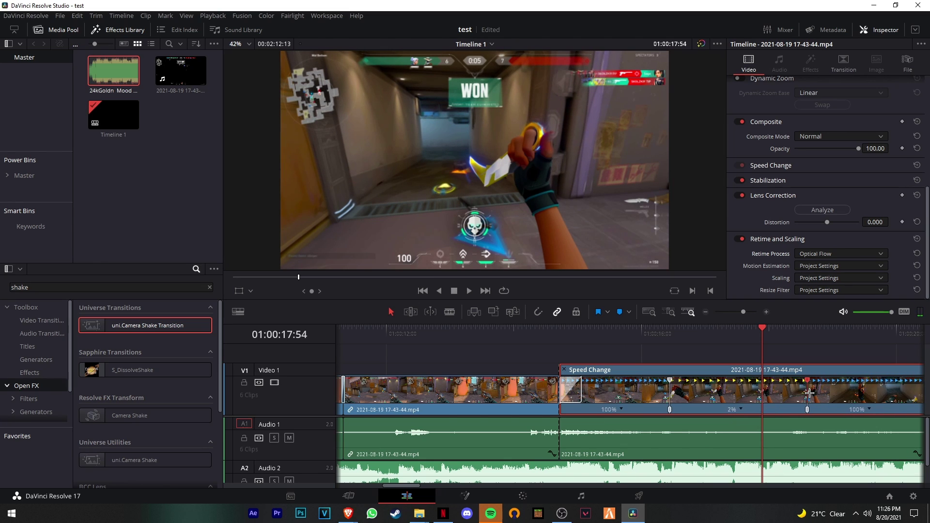
# - Play back the slowed section from 01:00:15:57 and park the playhead on its end speed point at 01:00:18:36
pyautogui.moveTo(750, 335); pyautogui.dragTo(640, 358)
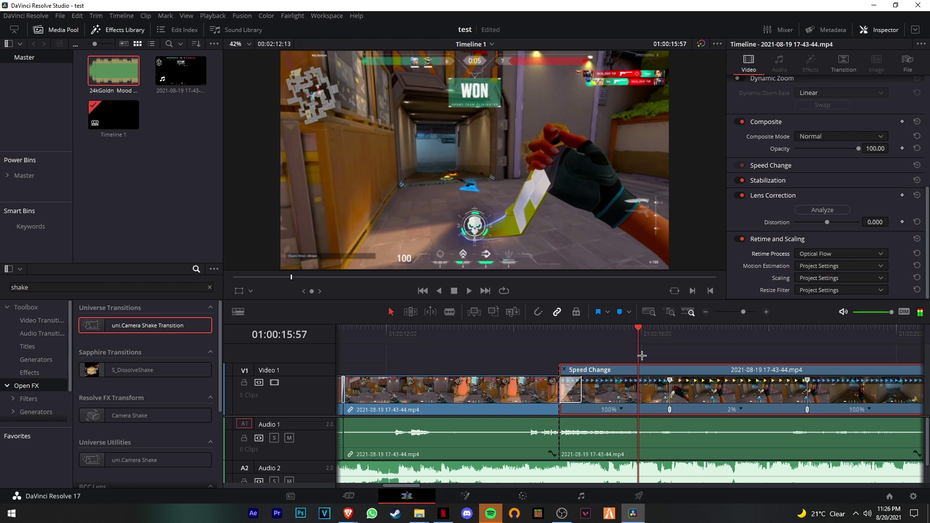
pyautogui.press('space')
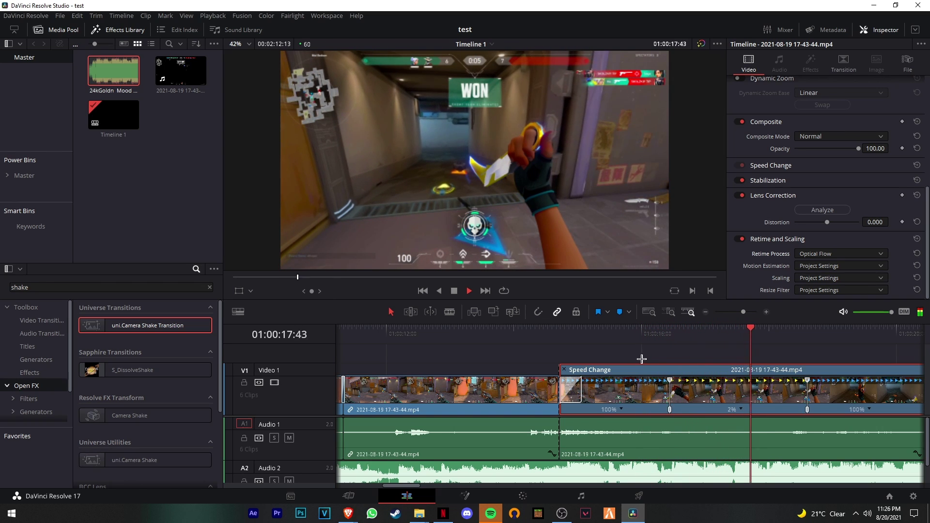
pyautogui.press('space')
pyautogui.moveTo(797, 336); pyautogui.dragTo(808, 342)
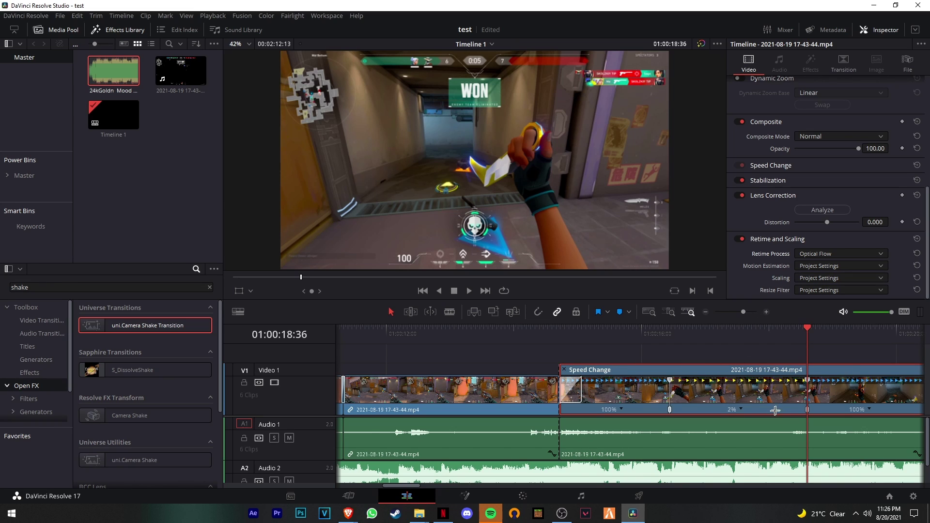
pyautogui.click(740, 410)
pyautogui.moveTo(761, 441)
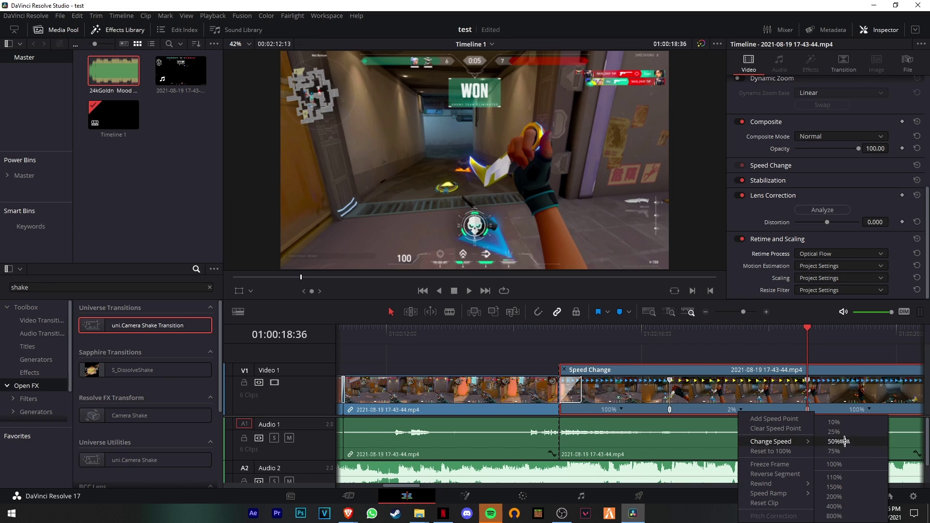
pyautogui.click(750, 401)
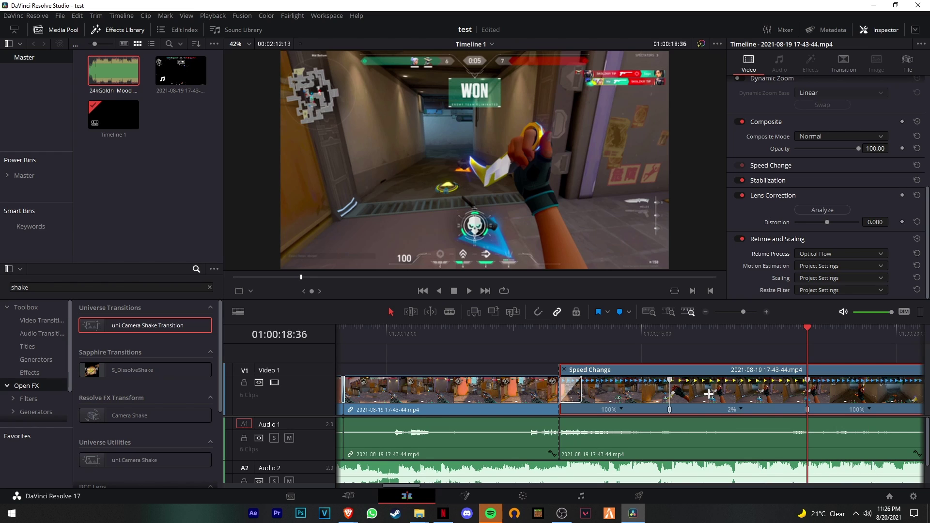
pyautogui.click(740, 410)
pyautogui.moveTo(763, 442)
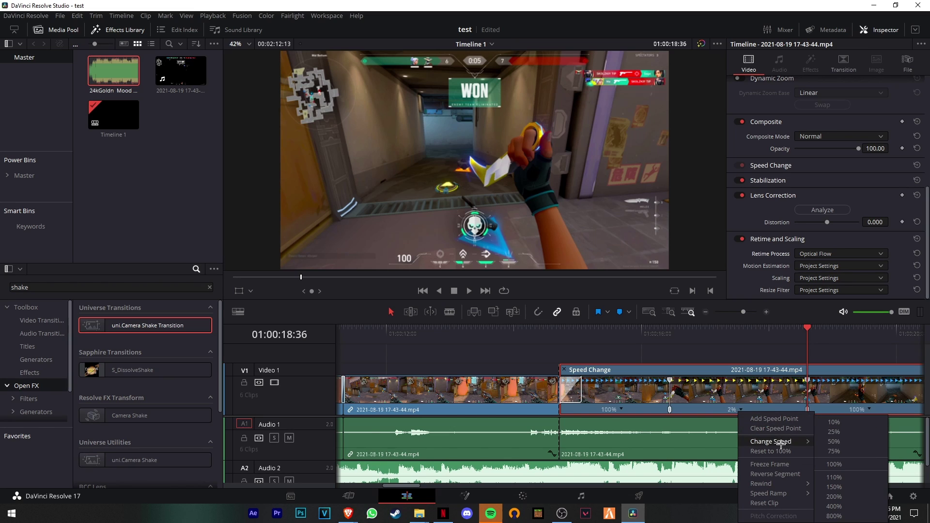
pyautogui.click(718, 409)
# - Replay the 2% segment starting from just before its first speed point
pyautogui.moveTo(808, 339); pyautogui.dragTo(664, 359)
pyautogui.press('space')
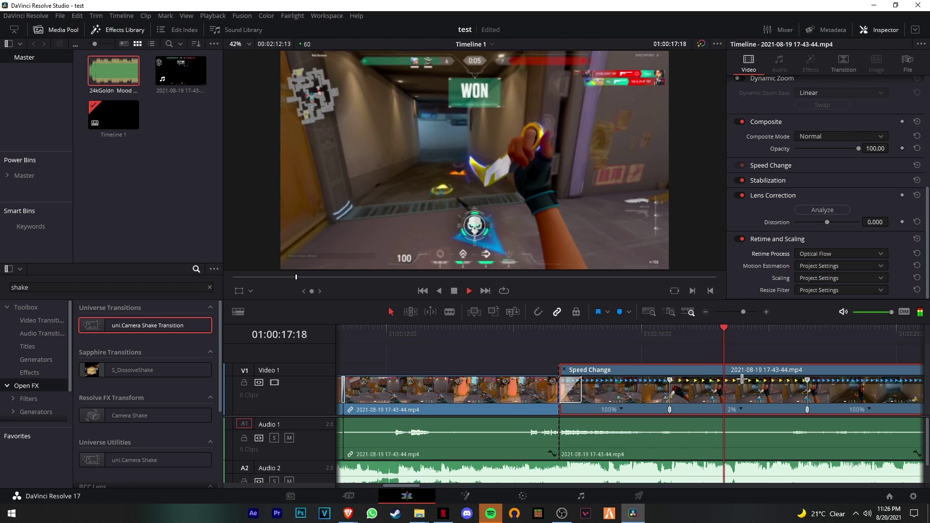
pyautogui.press('space')
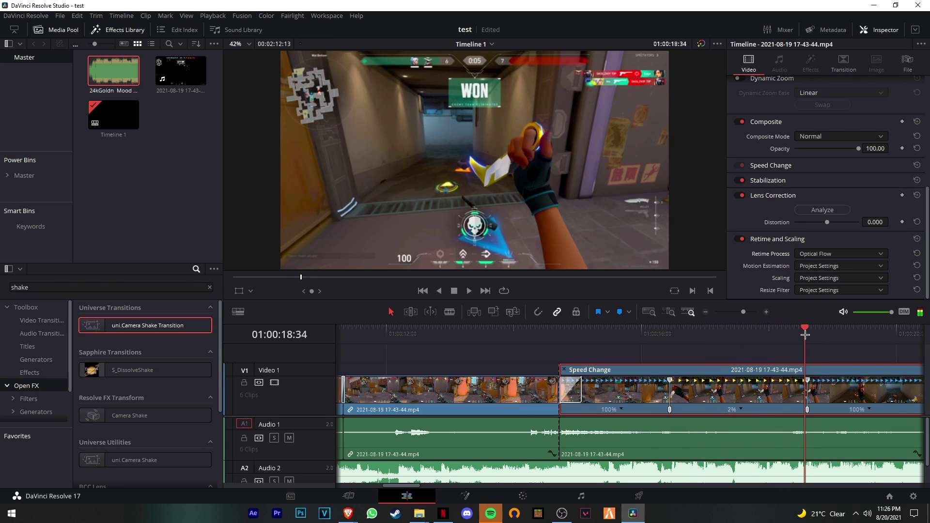
# - Add a speed point to the video clip at 01:00:18:40, just after the slowed segment's end point
pyautogui.moveTo(805, 334)
pyautogui.mouseDown()
pyautogui.moveTo(818, 336)
pyautogui.moveTo(807, 337)
pyautogui.moveTo(813, 346)
pyautogui.mouseUp()
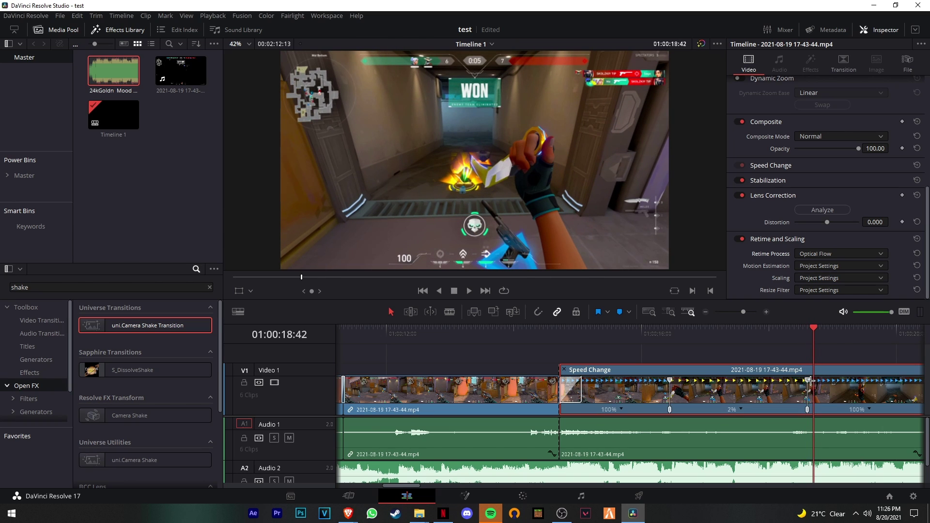
pyautogui.moveTo(809, 382); pyautogui.dragTo(809, 382)
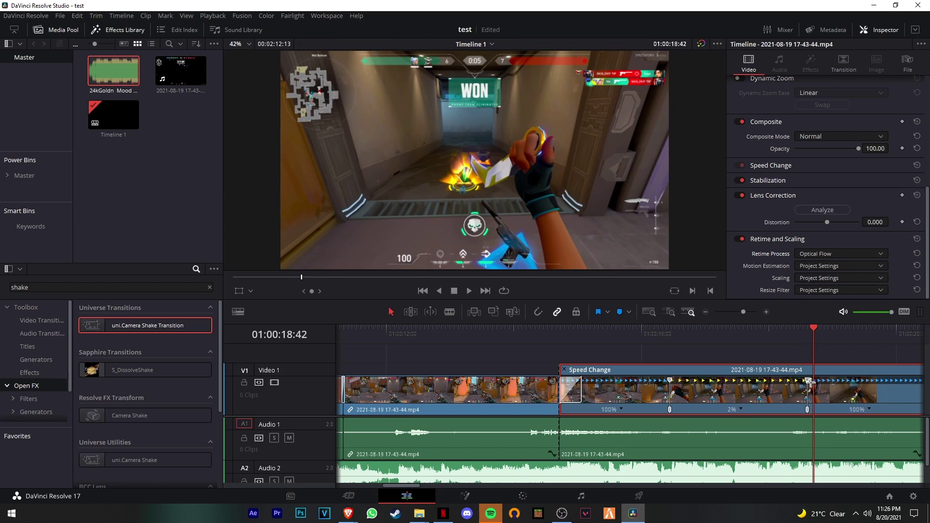
pyautogui.moveTo(815, 335)
pyautogui.mouseDown()
pyautogui.moveTo(857, 348)
pyautogui.moveTo(812, 346)
pyautogui.mouseUp()
pyautogui.click(871, 410)
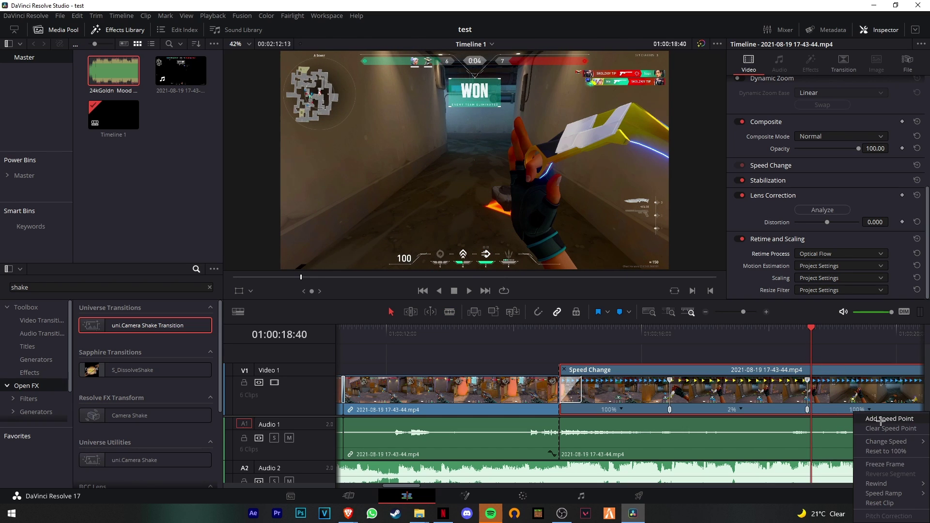
pyautogui.click(880, 420)
# - Stretch the short segment after the slowed one by moving its end speed point until its speed is 2%
pyautogui.moveTo(813, 381); pyautogui.dragTo(914, 409)
pyautogui.scroll(-8, 914, 409)
pyautogui.scroll(1, 702, 405)
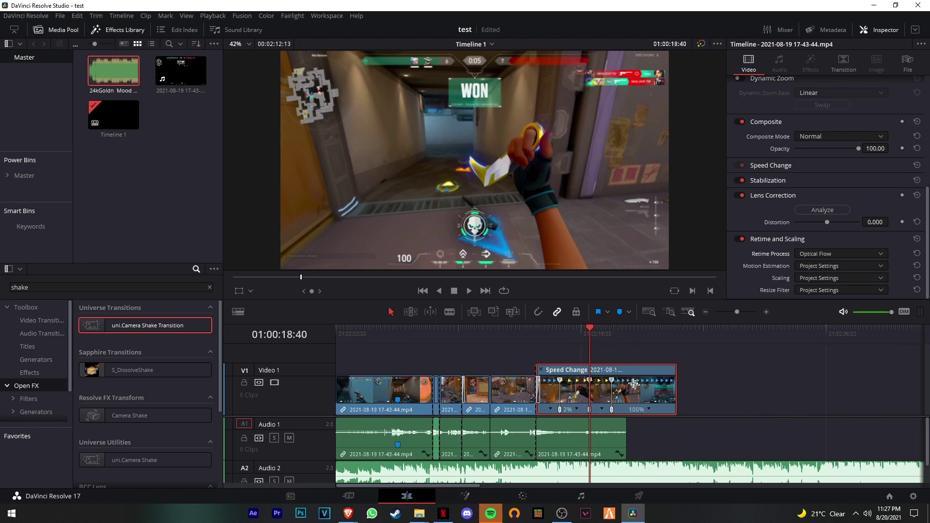
pyautogui.moveTo(613, 381); pyautogui.dragTo(640, 387)
pyautogui.scroll(7, 623, 400)
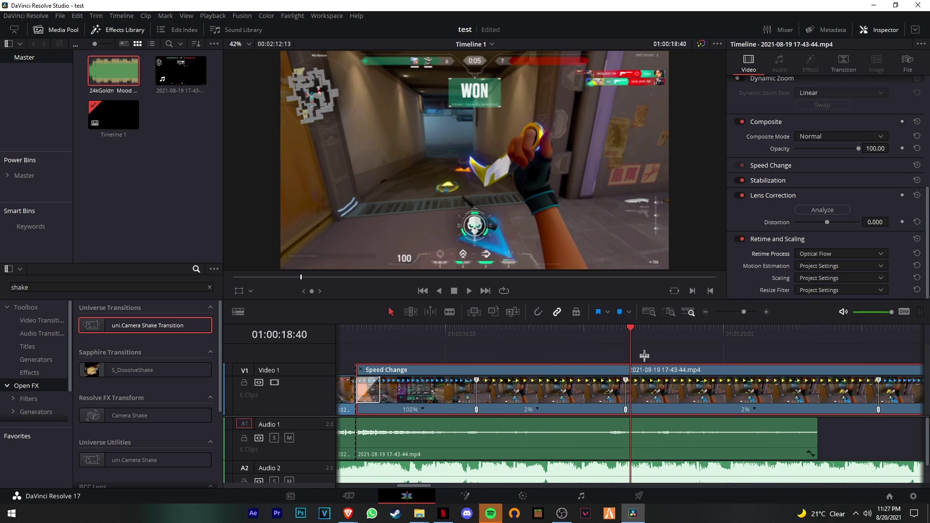
# - Play back the extended slow-motion section and hide the clip's retime controls
pyautogui.moveTo(633, 333); pyautogui.dragTo(516, 371)
pyautogui.click(457, 370)
pyautogui.press('space')
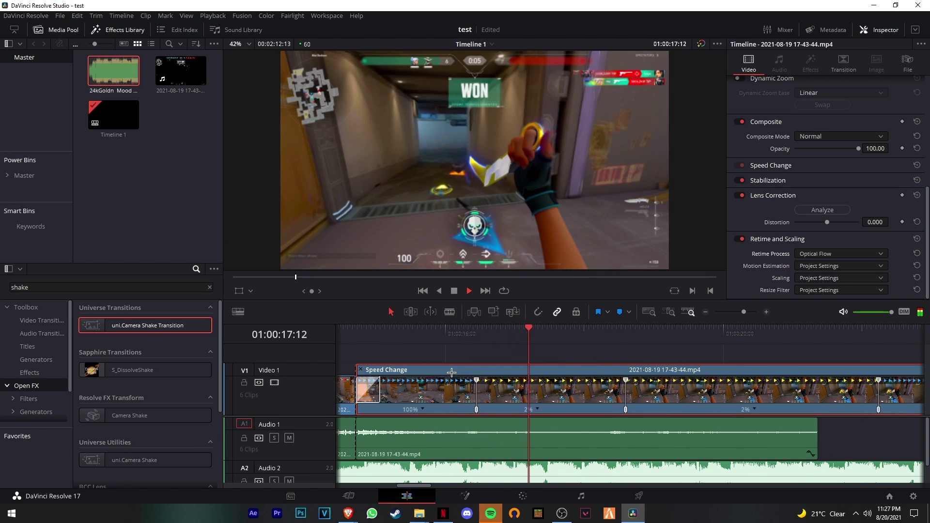
pyautogui.press('space')
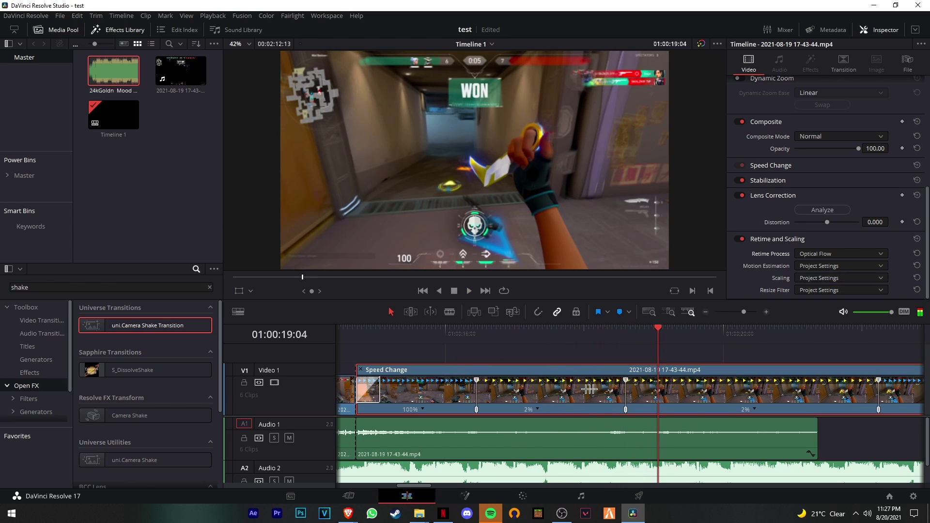
pyautogui.click(361, 370)
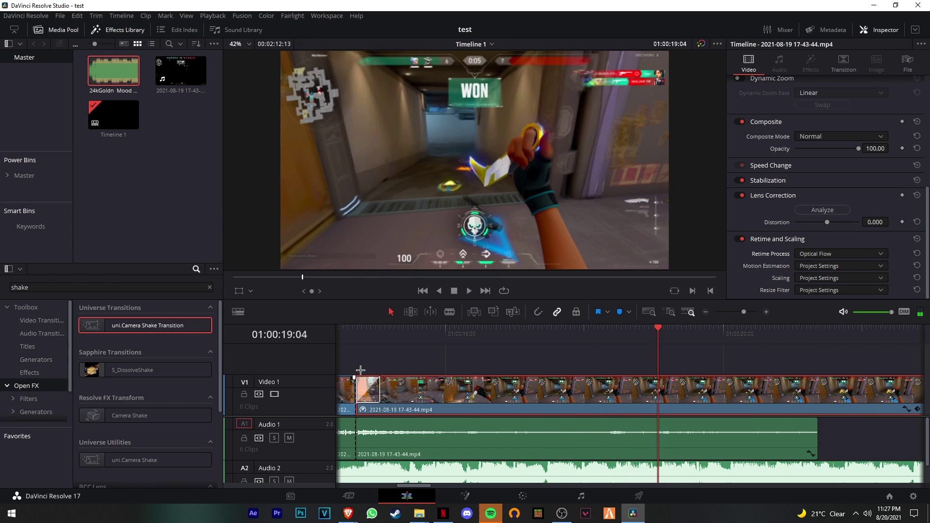
# - Try removing the whole Audio 1 clip under the slow-motion clip, play the result, and undo the removal
pyautogui.scroll(-6, 484, 383)
pyautogui.moveTo(624, 335); pyautogui.dragTo(558, 335)
pyautogui.click(599, 422)
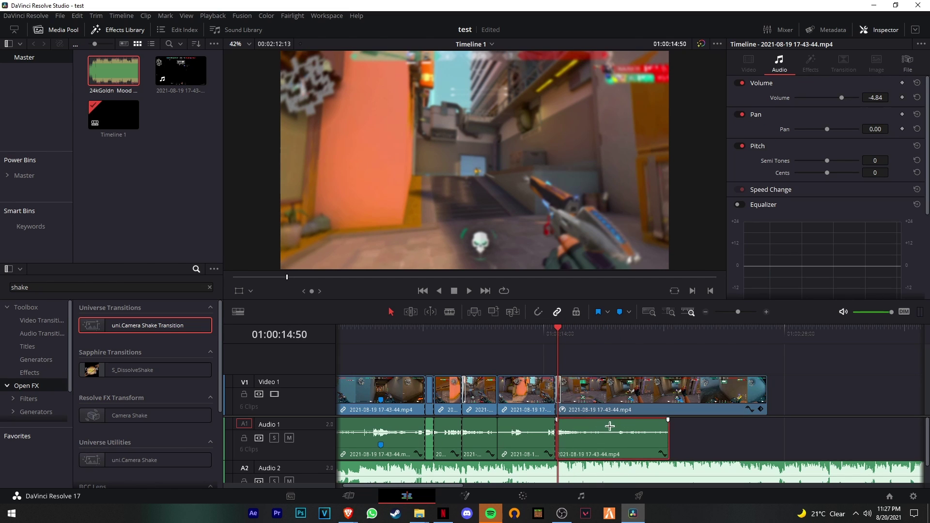
pyautogui.moveTo(602, 430); pyautogui.dragTo(827, 436)
pyautogui.press('Delete')
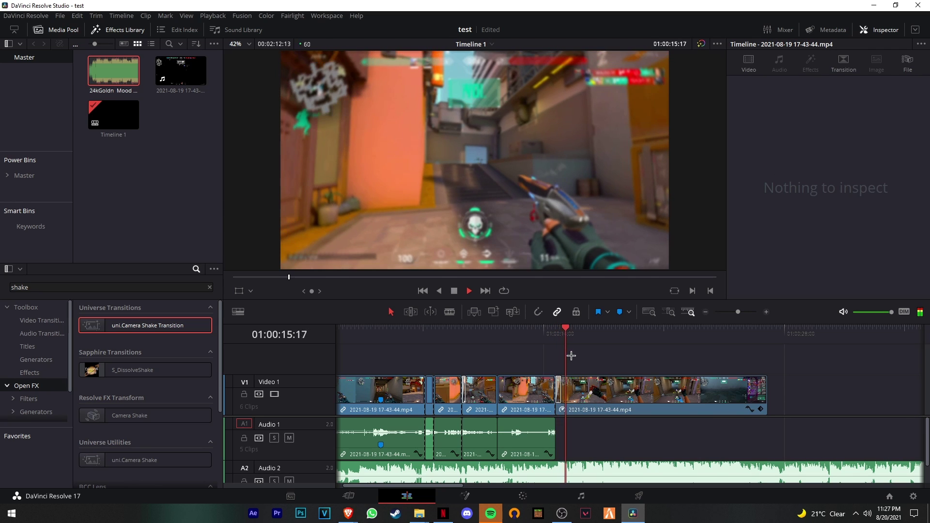
pyautogui.press('space')
pyautogui.hotkey('ctrl', 'z')
pyautogui.hotkey('ctrl', 'z')
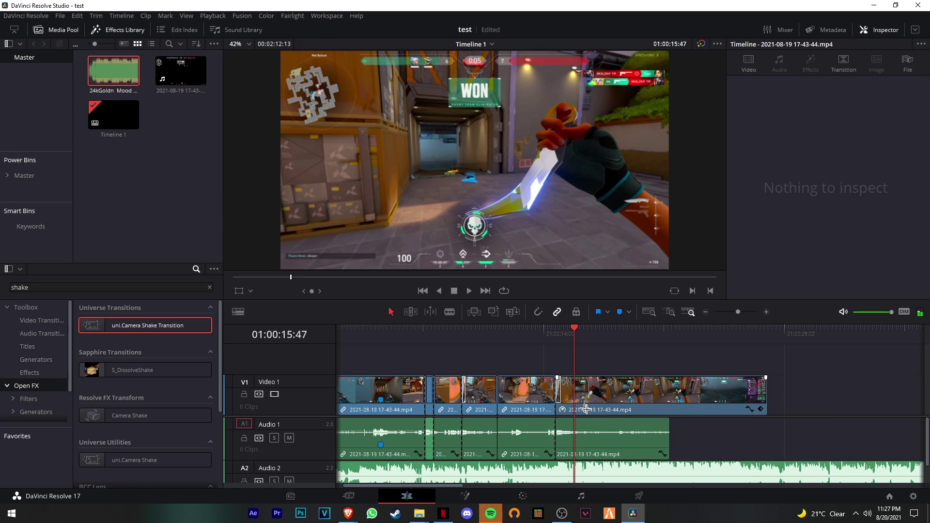
# - Play the start of the slow-motion clip and split its Audio 1 clip at 01:00:16:07
pyautogui.click(557, 357)
pyautogui.press('space')
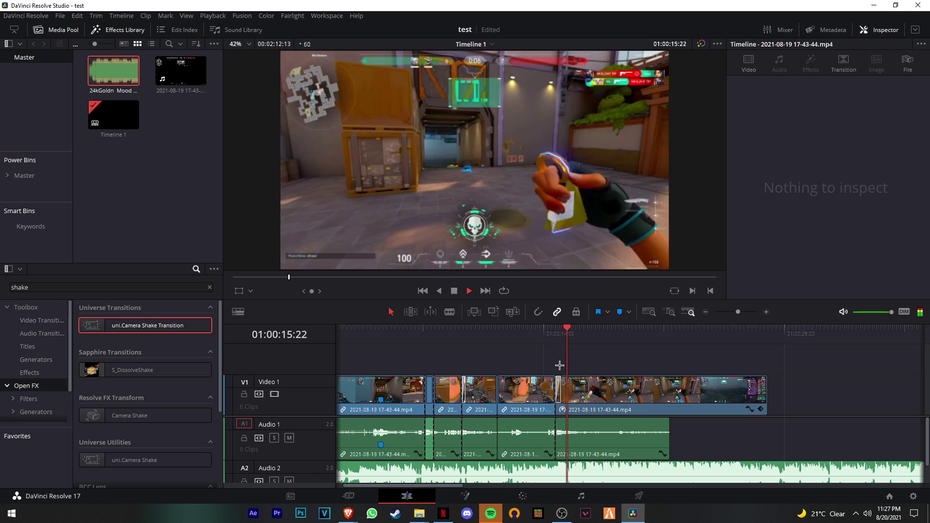
pyautogui.press('space')
pyautogui.scroll(4, 592, 422)
pyautogui.press('b')
pyautogui.click(632, 431)
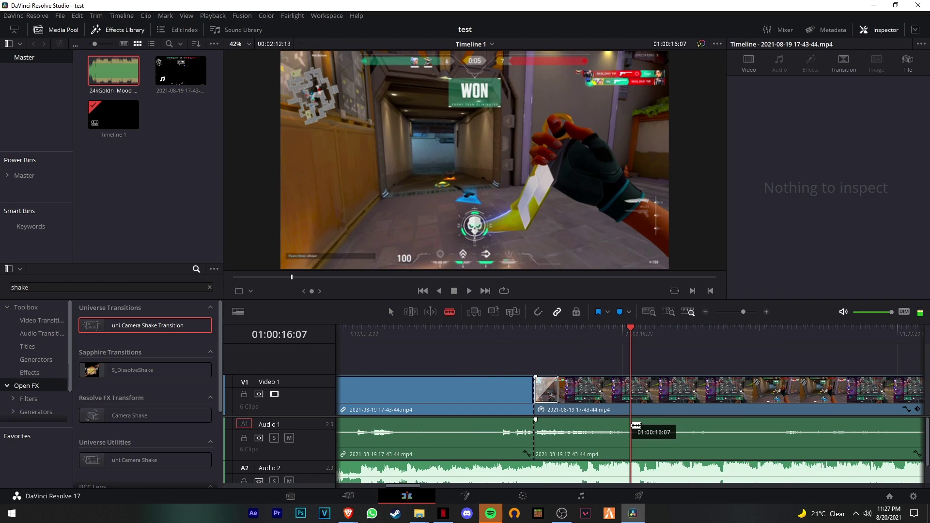
# - Move the Audio 1 portion after the cut away from the other clips and delete it
pyautogui.press('a')
pyautogui.scroll(-5, 666, 442)
pyautogui.moveTo(508, 429); pyautogui.dragTo(687, 422)
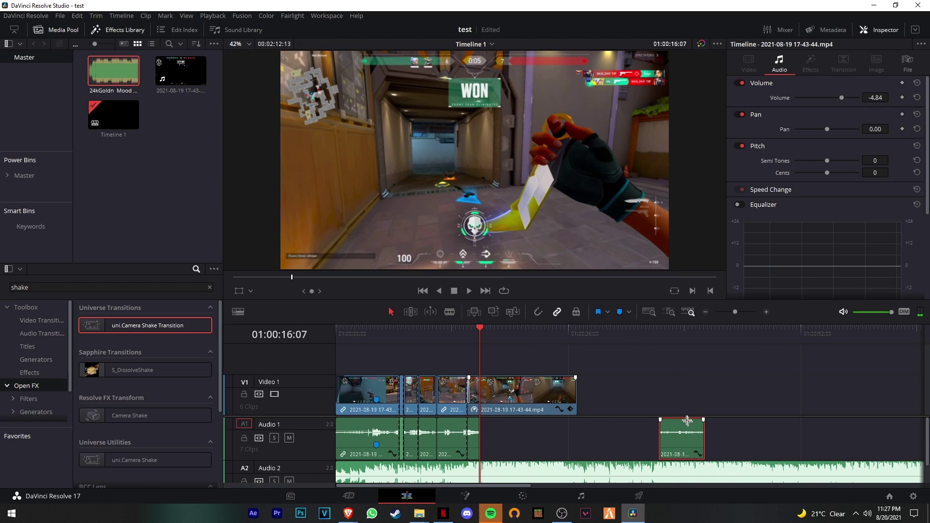
pyautogui.press('Delete')
pyautogui.hotkey('ctrl', '=')
pyautogui.hotkey('ctrl', '=')
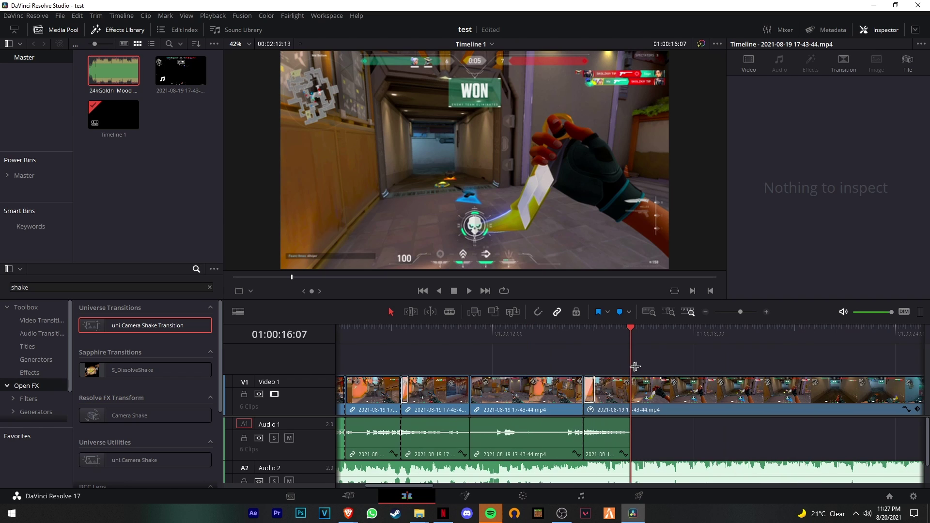
# - Play past the audio cut, select the slow-motion clip, and replay it from its start
pyautogui.press('space')
pyautogui.press('space')
pyautogui.click(643, 401)
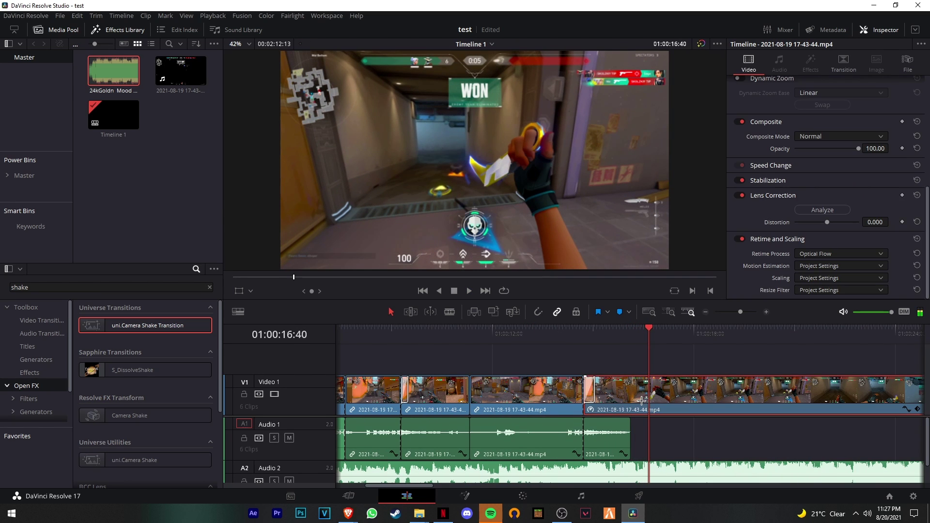
pyautogui.moveTo(650, 342); pyautogui.dragTo(586, 366)
pyautogui.press('space')
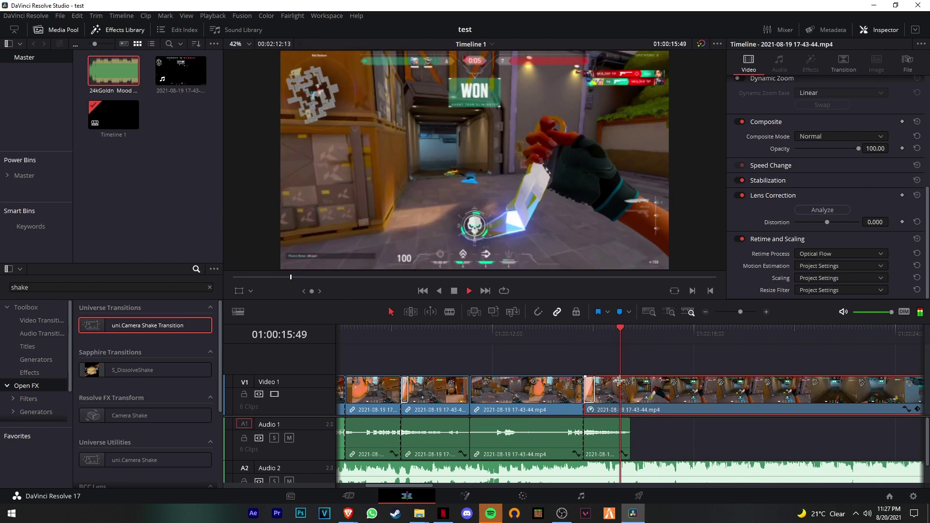
pyautogui.press('space')
# - Show the slow-motion clip's retime controls and add a speed point at 01:00:16:07, where its audio ends
pyautogui.scroll(3, 609, 387)
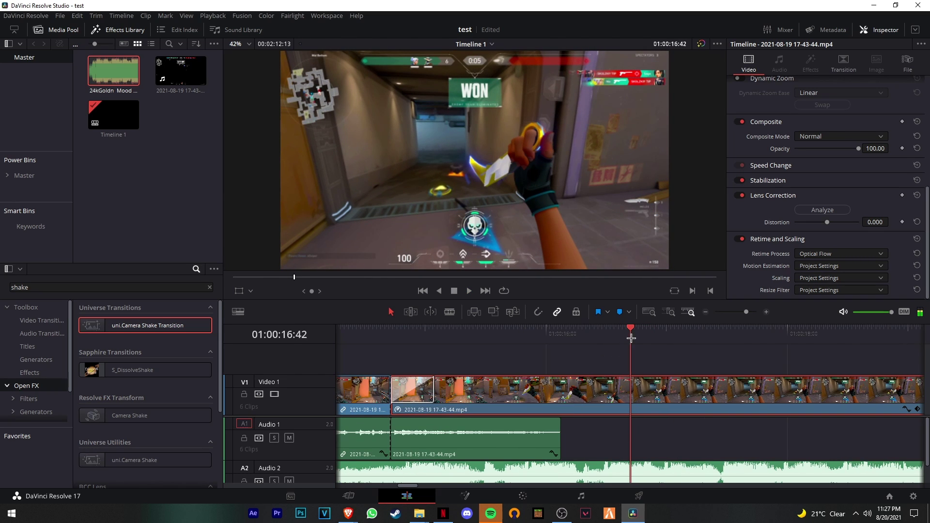
pyautogui.moveTo(631, 338); pyautogui.dragTo(560, 373)
pyautogui.hotkey('ctrl', 'r')
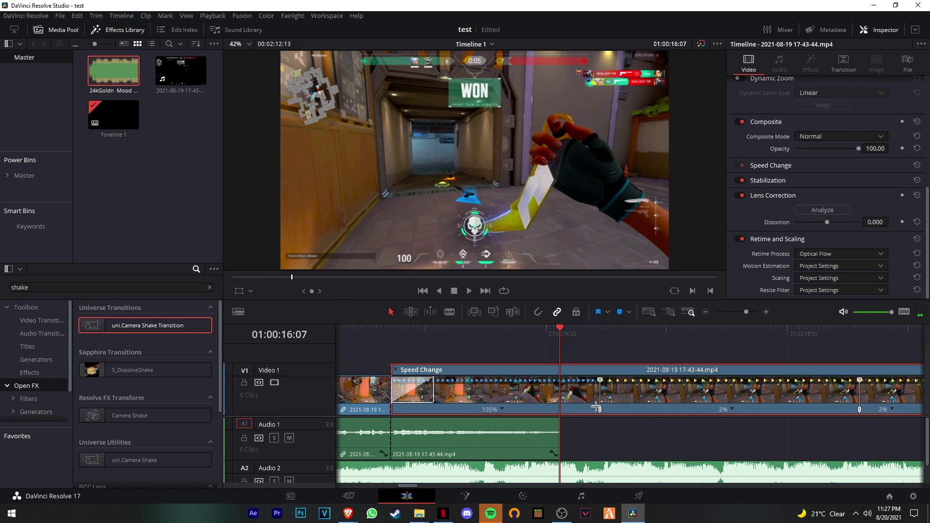
pyautogui.click(507, 410)
pyautogui.click(521, 417)
# - Set the short segment just before the 2% section to 200% speed and play the speed change
pyautogui.moveTo(564, 337); pyautogui.dragTo(559, 377)
pyautogui.click(586, 410)
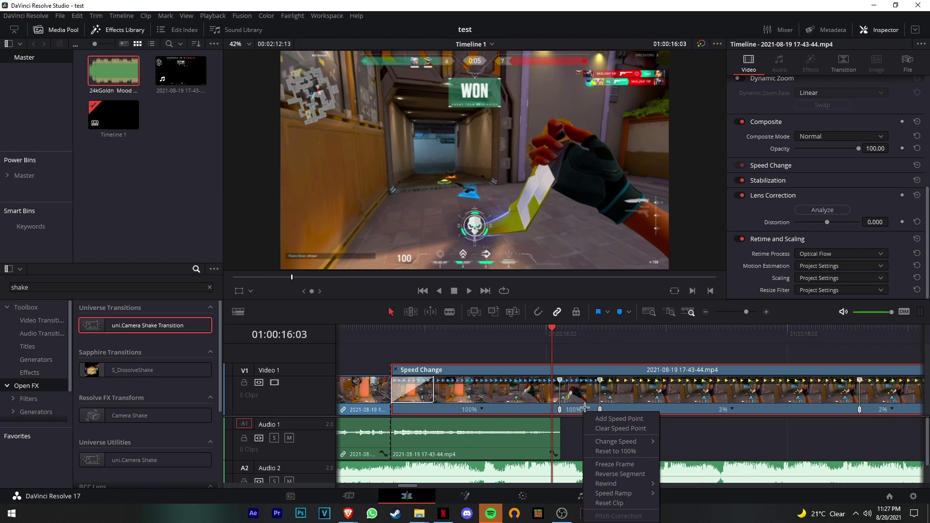
pyautogui.moveTo(620, 441)
pyautogui.click(679, 497)
pyautogui.press('space')
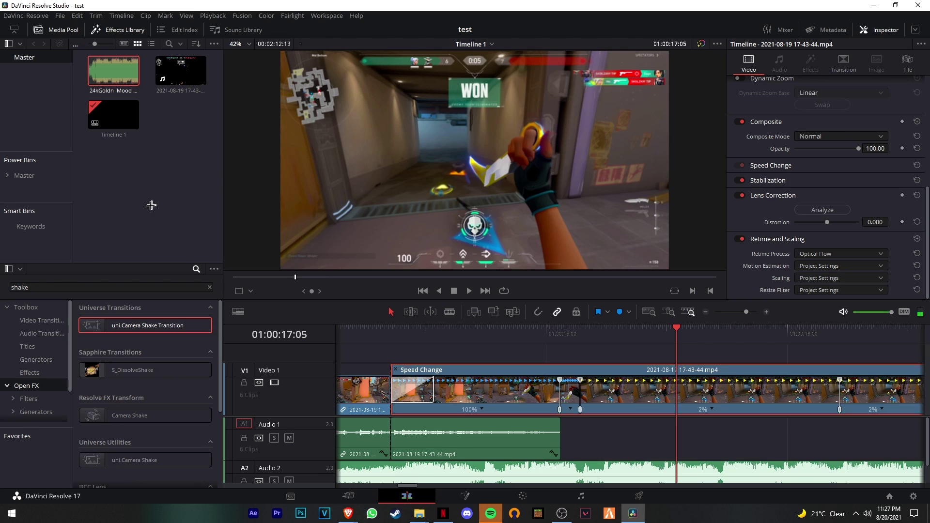
# - Browse the folders of the Master power bin, including Effects and the 60fps transitions
pyautogui.click(21, 175)
pyautogui.click(7, 176)
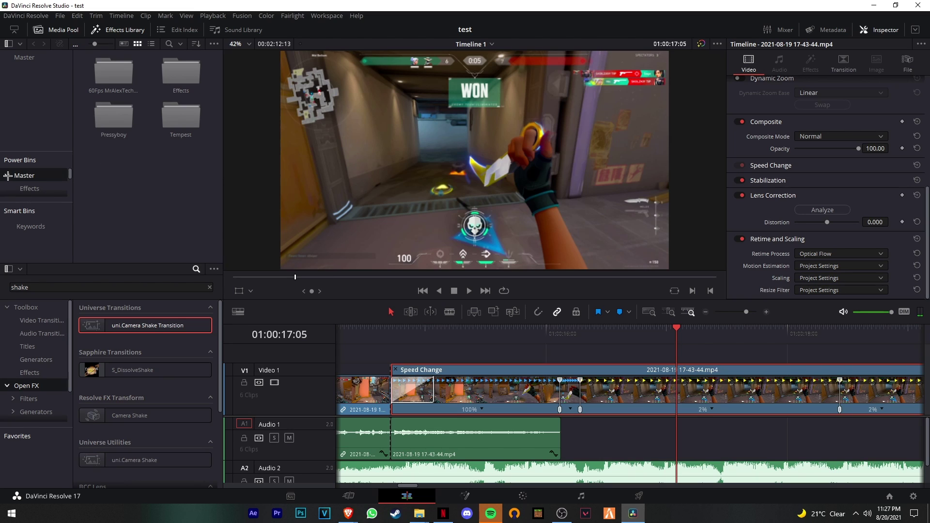
pyautogui.click(29, 188)
pyautogui.scroll(-2, 42, 186)
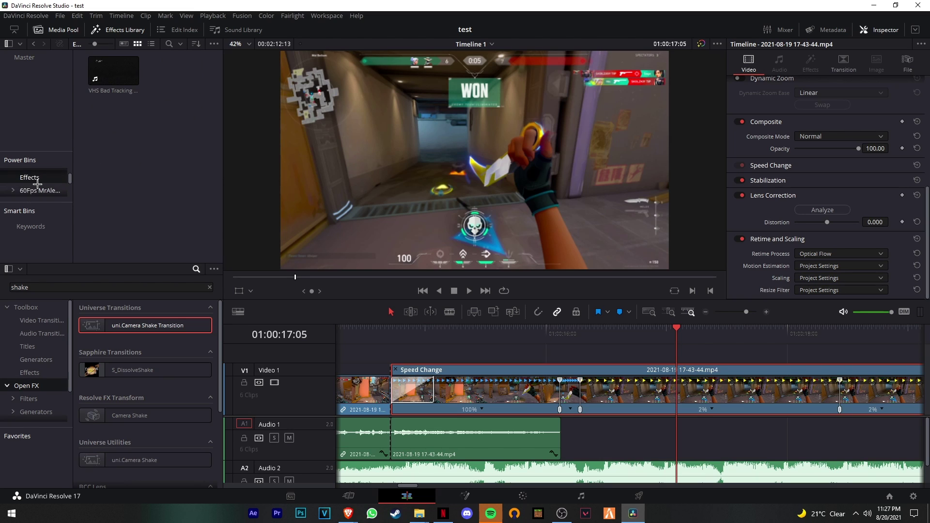
pyautogui.scroll(3, 36, 183)
pyautogui.click(27, 176)
pyautogui.click(111, 80)
pyautogui.doubleClick(111, 79)
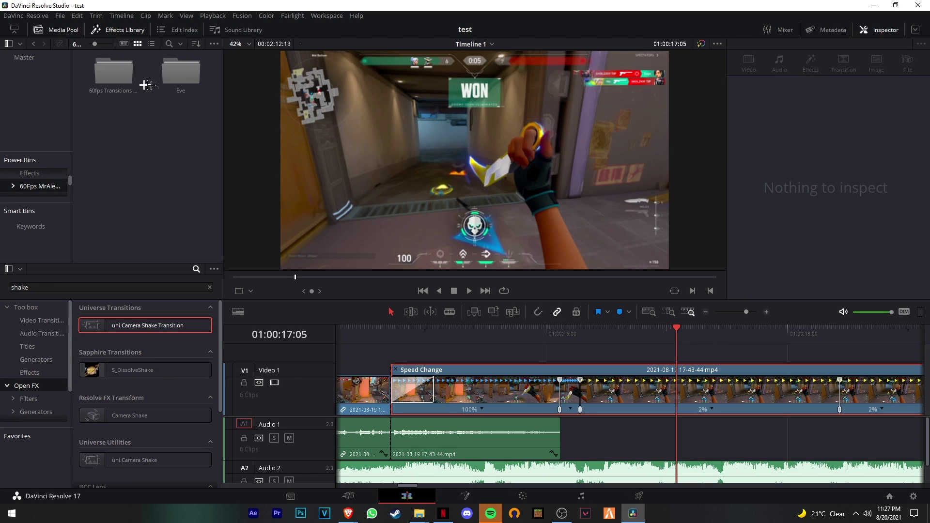
pyautogui.scroll(2, 33, 184)
pyautogui.click(31, 178)
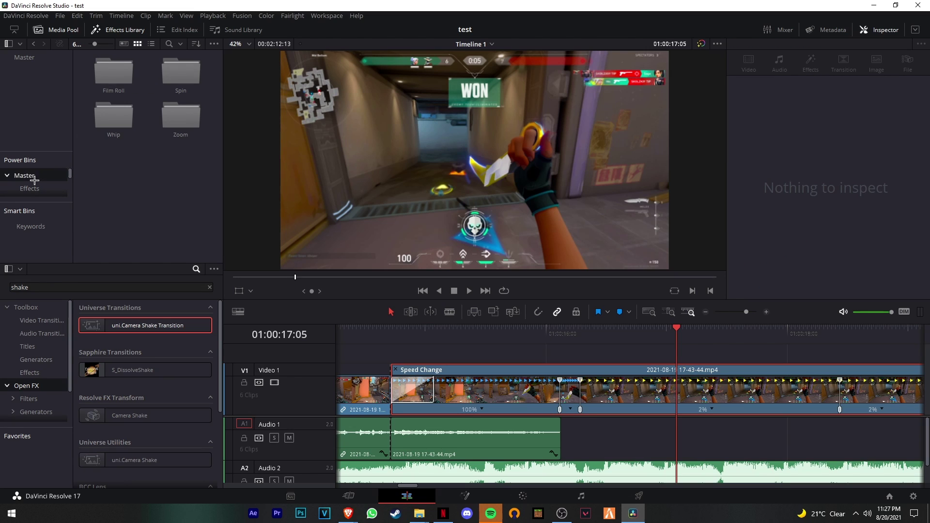
pyautogui.scroll(-2, 31, 184)
pyautogui.click(31, 191)
pyautogui.scroll(2, 31, 190)
# - Open the Effects bin inside the Master power bin
pyautogui.click(7, 176)
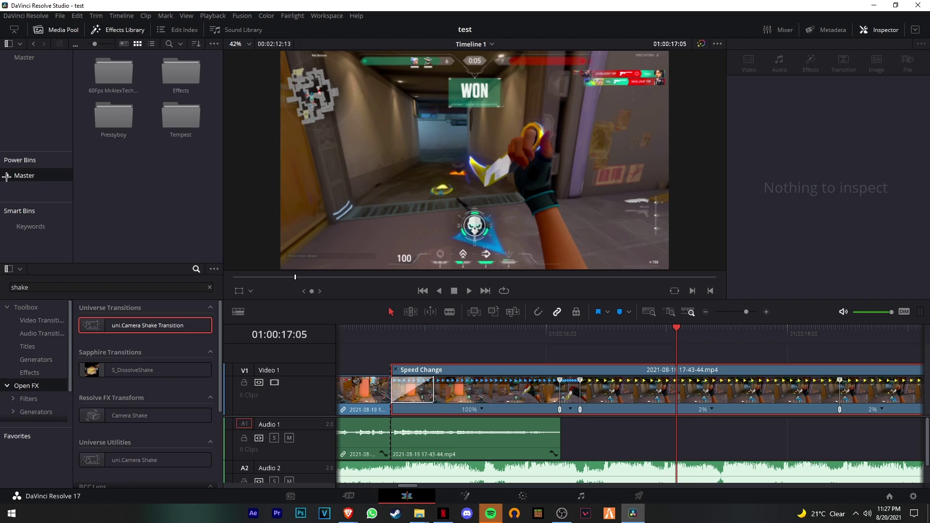
pyautogui.click(7, 176)
pyautogui.click(42, 188)
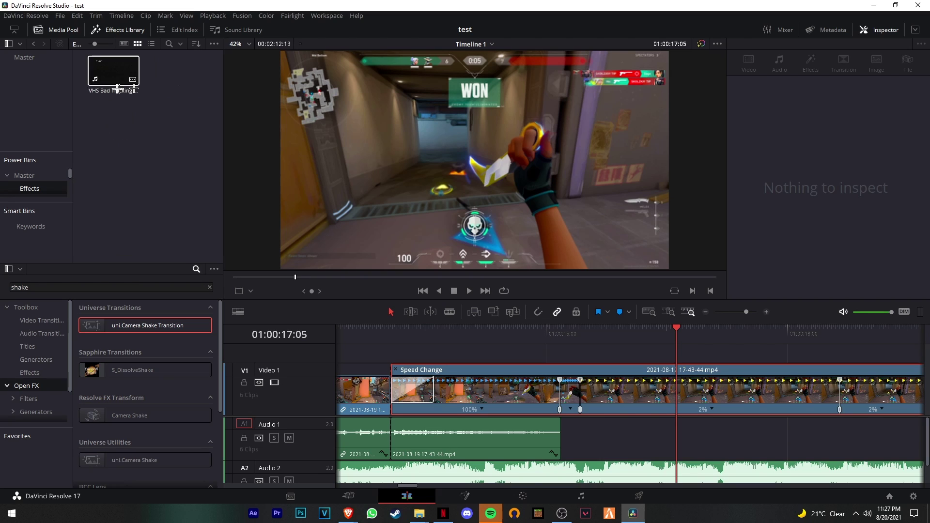
# - Place knife_deploy.wav from the Pressyboy power bin on Audio 1 directly after the clip's audio and play it back
pyautogui.click(5, 176)
pyautogui.click(7, 175)
pyautogui.scroll(-1, 34, 182)
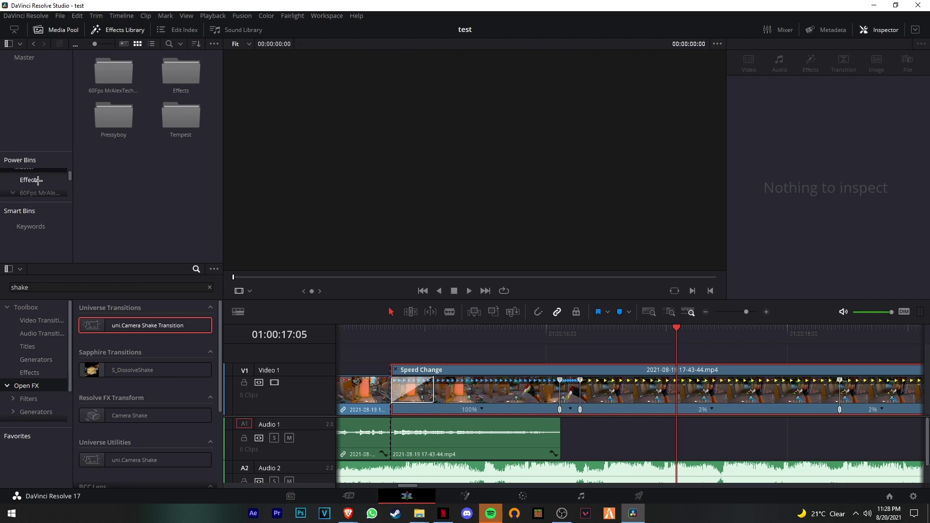
pyautogui.click(34, 181)
pyautogui.scroll(-1, 19, 199)
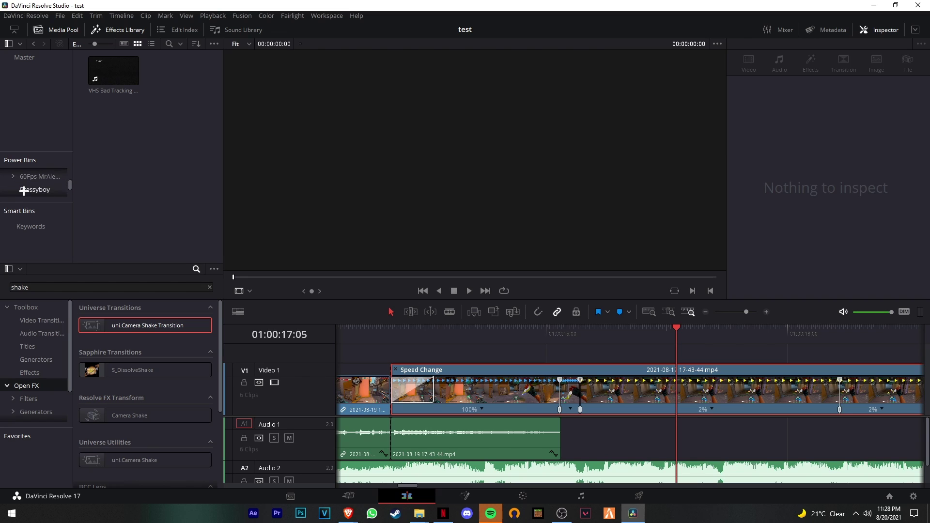
pyautogui.click(25, 187)
pyautogui.moveTo(94, 204); pyautogui.dragTo(567, 425)
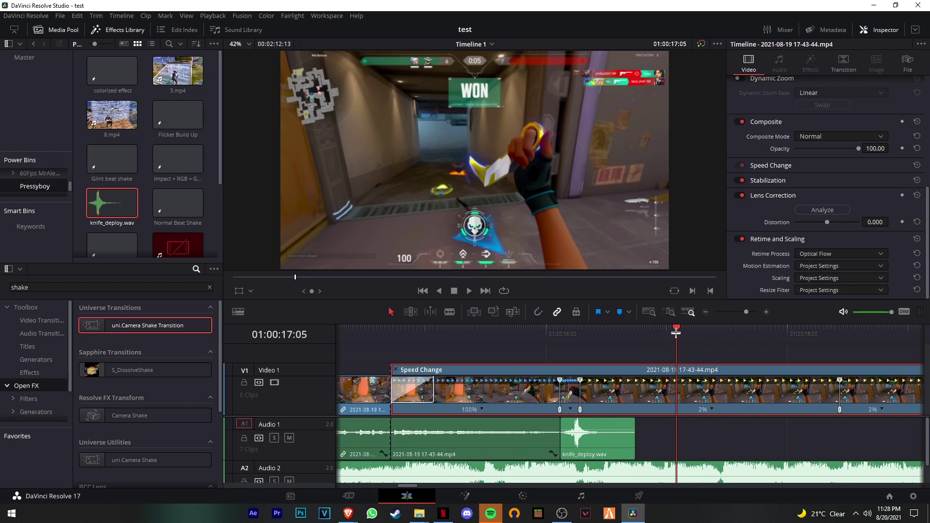
pyautogui.moveTo(676, 332); pyautogui.dragTo(525, 332)
pyautogui.press('space')
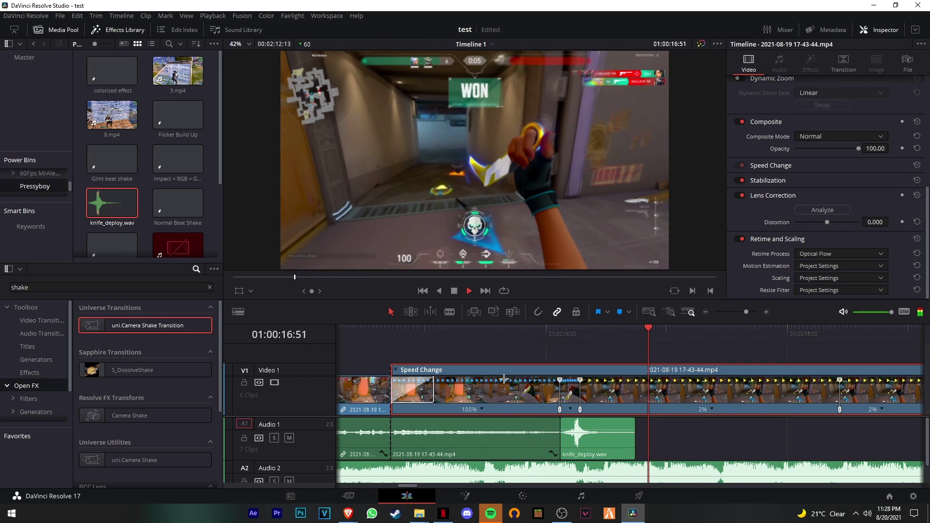
pyautogui.press('space')
# - Hide the slow-motion clip's retime controls and split the clip at about 01:00:16:18
pyautogui.scroll(-4, 604, 358)
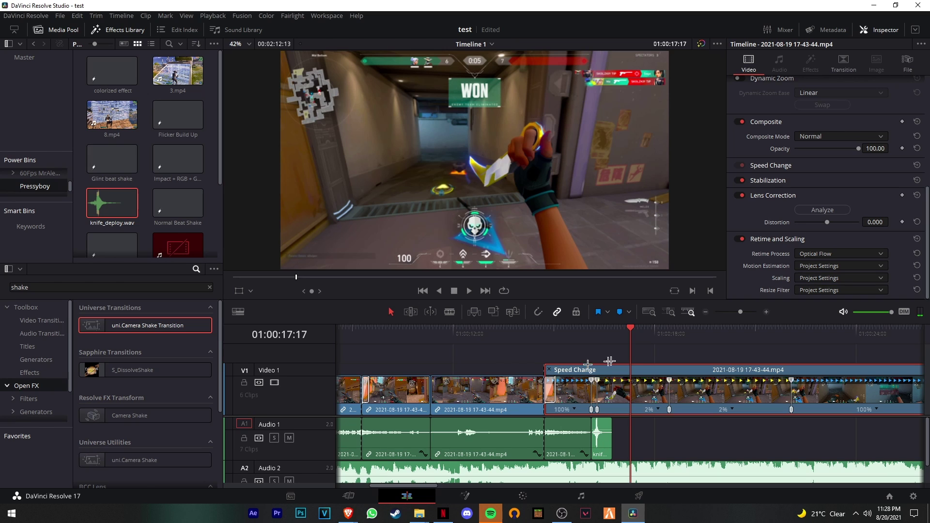
pyautogui.moveTo(631, 337); pyautogui.dragTo(603, 379)
pyautogui.hotkey('ctrl', 'r')
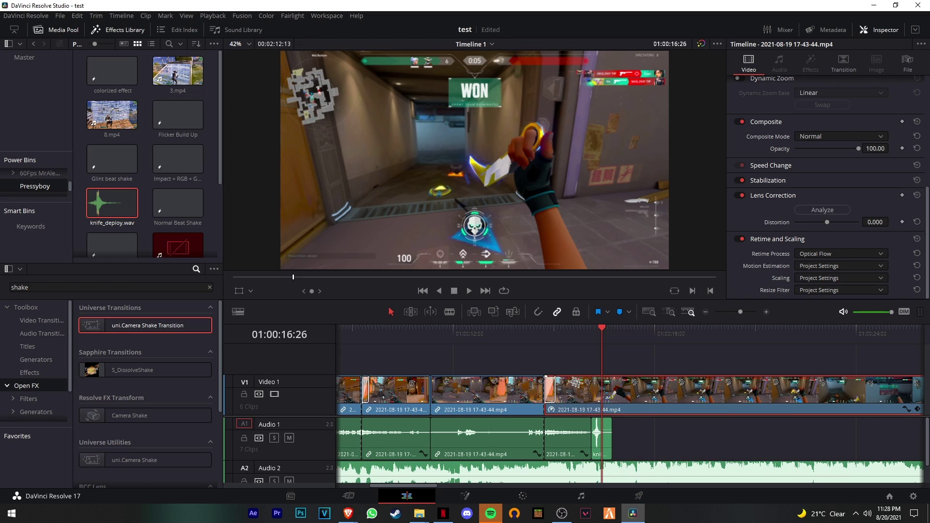
pyautogui.press('b')
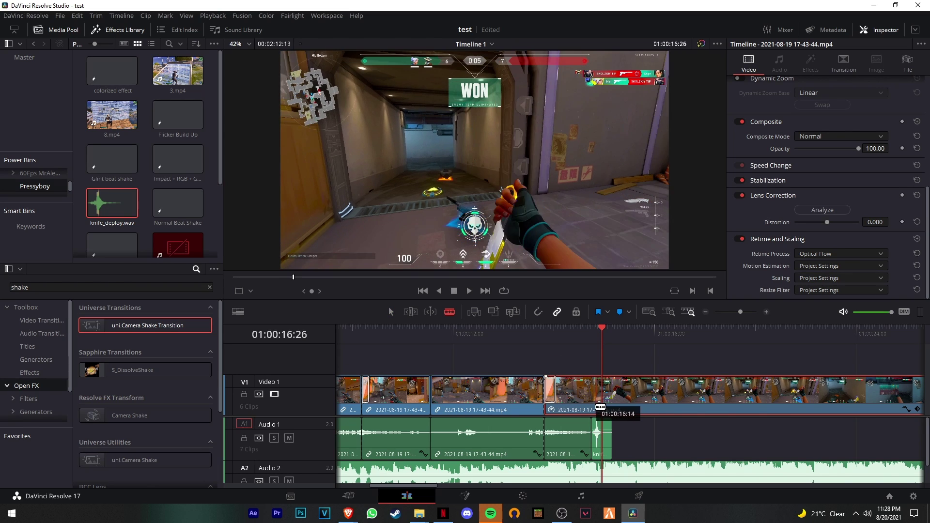
pyautogui.click(602, 407)
pyautogui.press('a')
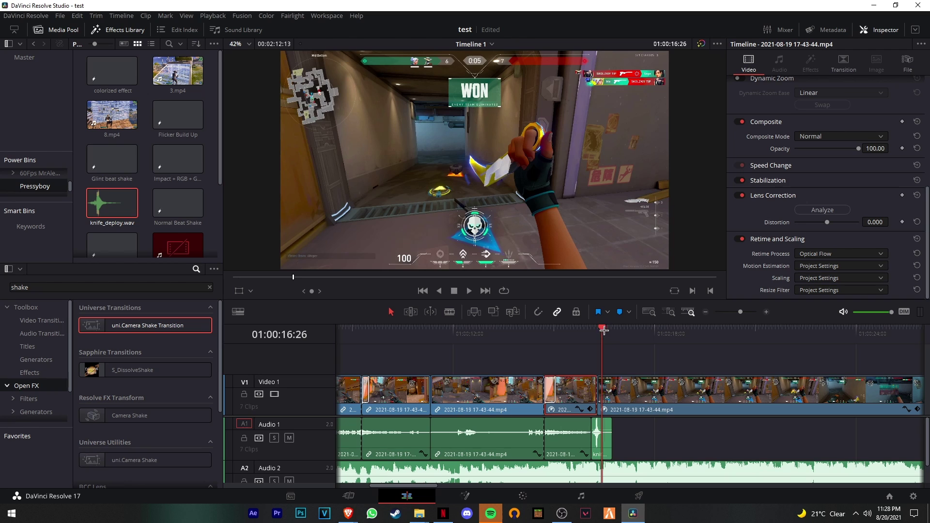
# - Split the slow-motion clip at 01:00:21:21 and delete the part after the cut
pyautogui.moveTo(603, 331); pyautogui.dragTo(767, 369)
pyautogui.press('b')
pyautogui.press('b')
pyautogui.click(768, 390)
pyautogui.press('a')
pyautogui.click(801, 399)
pyautogui.press('Delete')
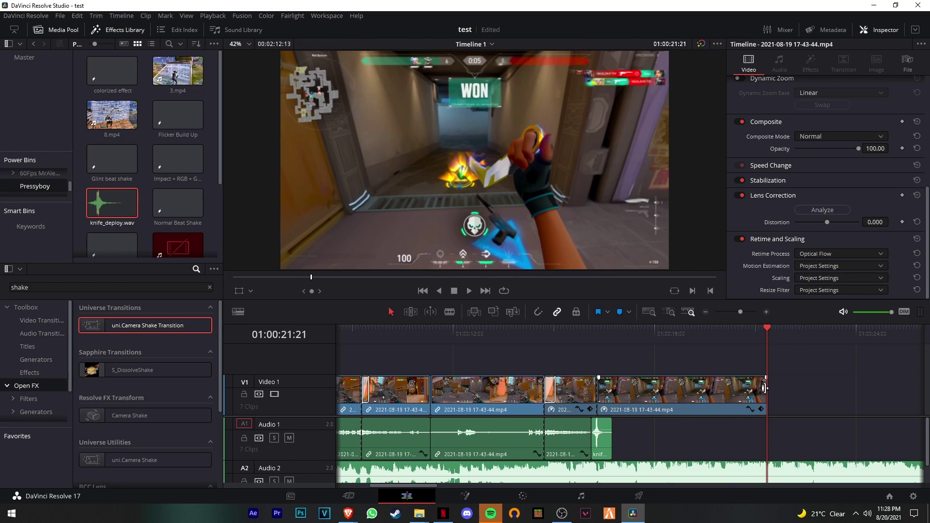
# - Duplicate the trimmed slow-motion clip onto Video 2 directly above the original and move the playhead to its start
pyautogui.click(675, 393)
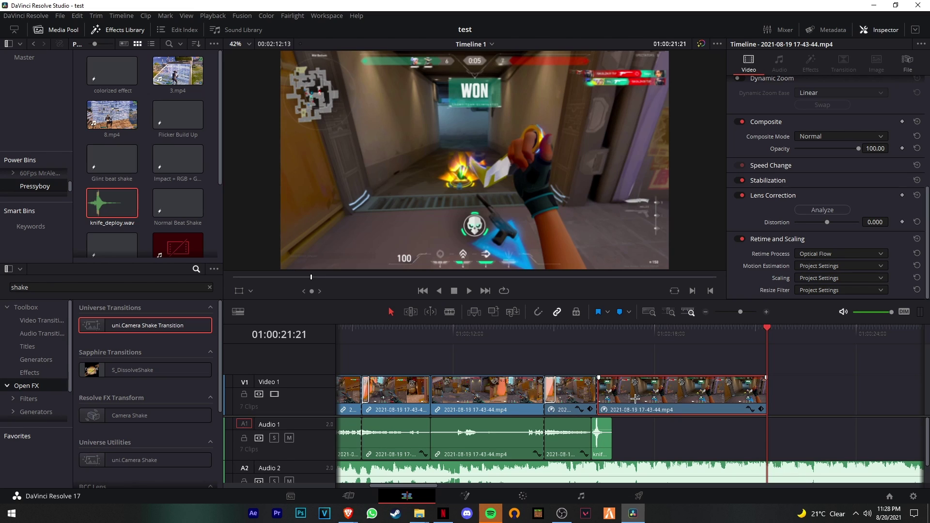
pyautogui.moveTo(635, 399); pyautogui.dragTo(639, 369)
pyautogui.moveTo(766, 331); pyautogui.dragTo(597, 333)
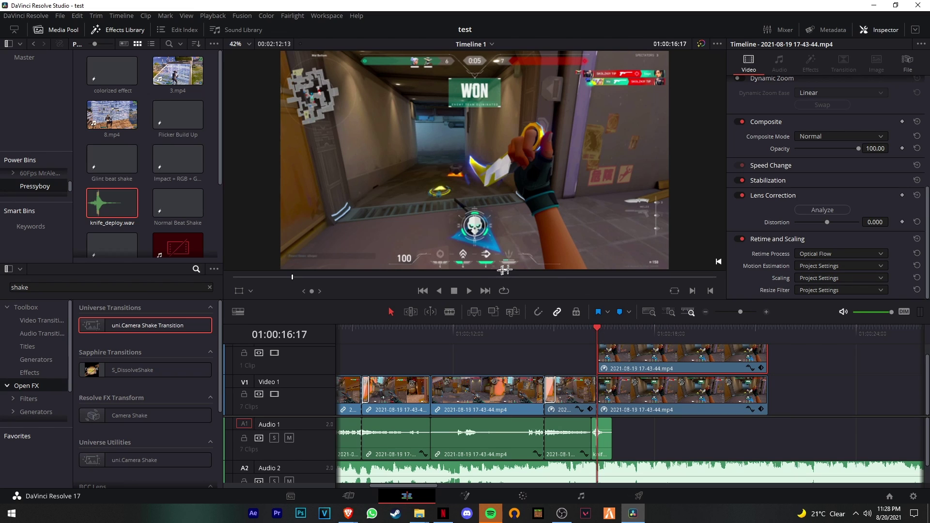
# - Open the Video 2 copy on the Color page at 01:00:16:18 and enlarge the viewer
pyautogui.click(522, 495)
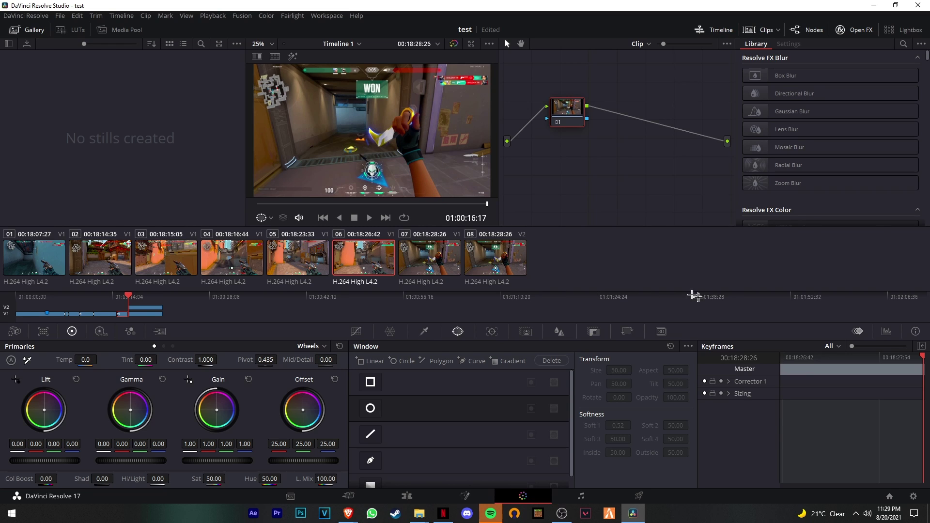
pyautogui.moveTo(922, 358); pyautogui.dragTo(924, 379)
pyautogui.press('Right')
pyautogui.press('Right')
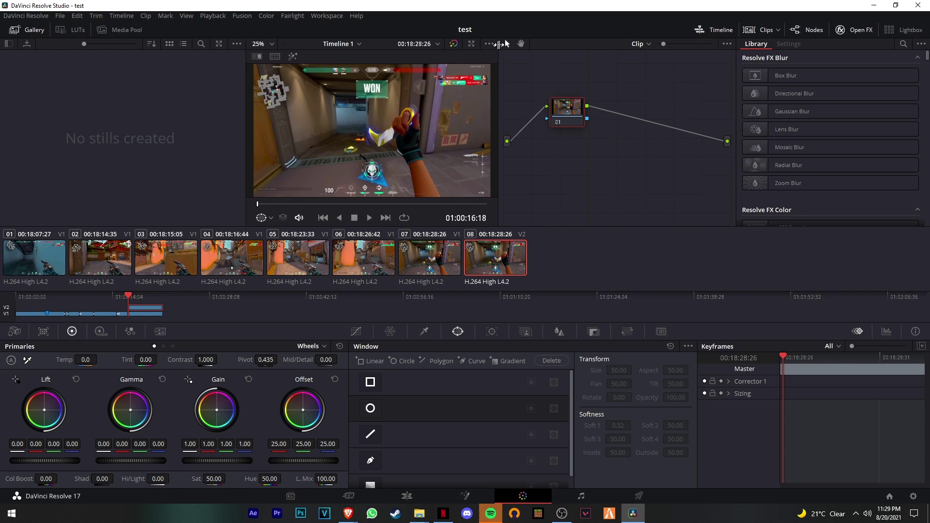
pyautogui.click(471, 43)
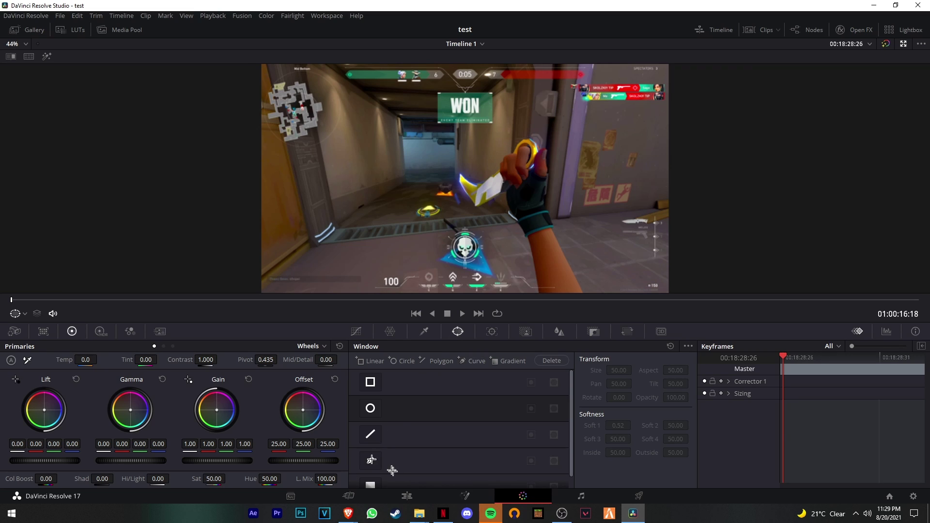
# - Start a curve power window and trace the outer edge of the forearm and glove up from the frame's lower edge
pyautogui.click(372, 461)
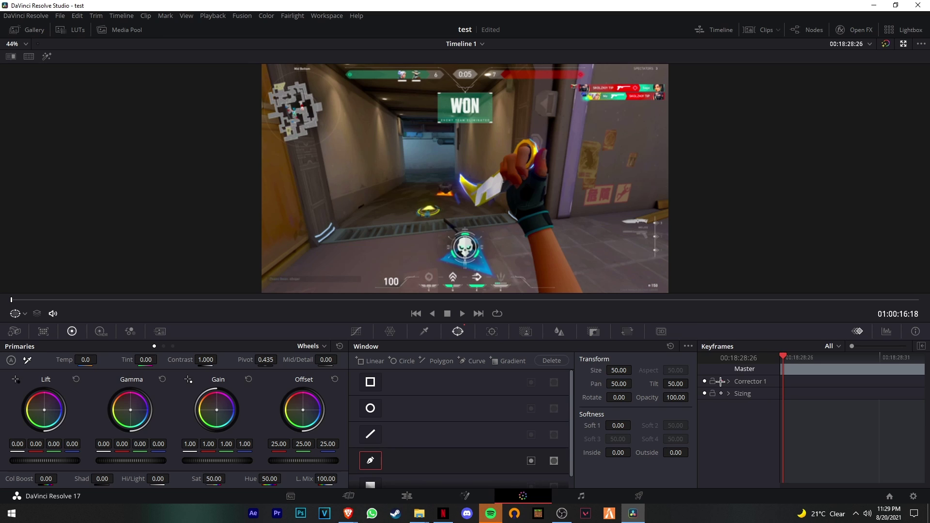
pyautogui.scroll(2, 601, 206)
pyautogui.scroll(-2, 654, 214)
pyautogui.scroll(-1, 614, 235)
pyautogui.scroll(5, 616, 237)
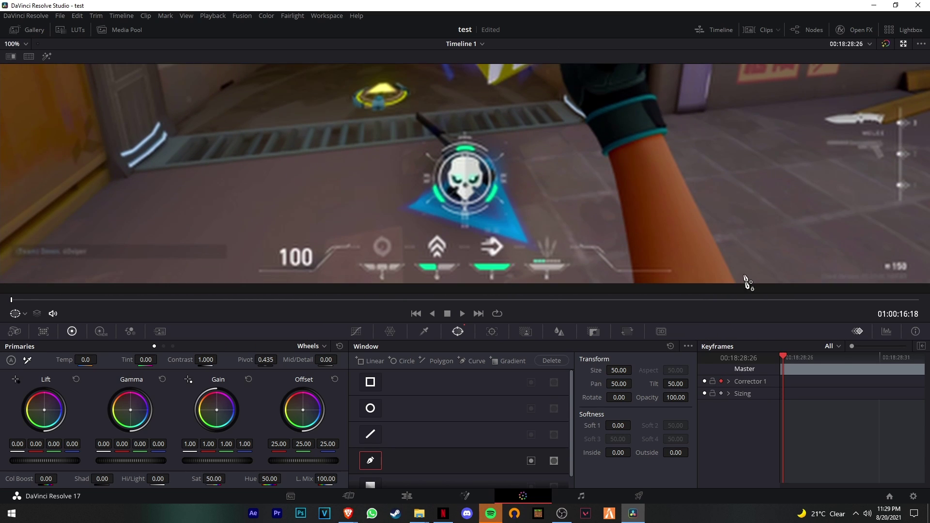
pyautogui.click(665, 137)
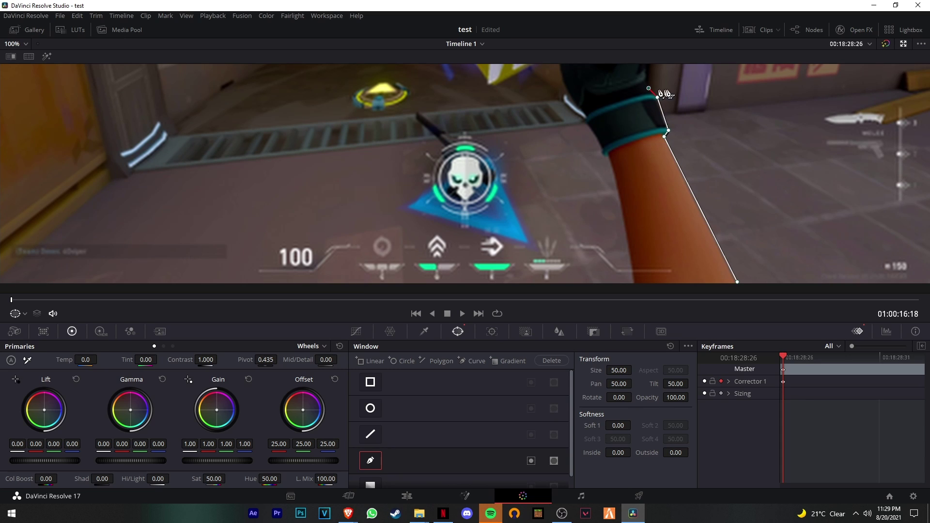
pyautogui.moveTo(665, 94); pyautogui.dragTo(654, 141)
pyautogui.click(651, 125)
pyautogui.click(653, 111)
pyautogui.click(649, 100)
pyautogui.moveTo(652, 92); pyautogui.dragTo(652, 200)
# - Continue the mask outline around the thumb, over the knife's ring, and along the outside of the fingers
pyautogui.scroll(2, 652, 200)
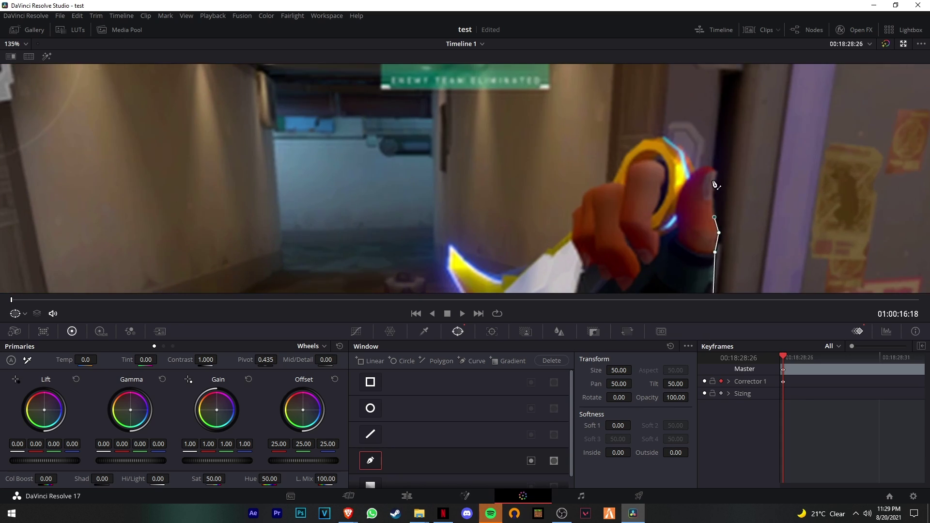
pyautogui.click(717, 175)
pyautogui.click(715, 167)
pyautogui.click(708, 164)
pyautogui.click(626, 153)
pyautogui.click(615, 177)
pyautogui.click(610, 183)
pyautogui.click(595, 185)
pyautogui.click(584, 190)
pyautogui.click(581, 199)
pyautogui.click(581, 206)
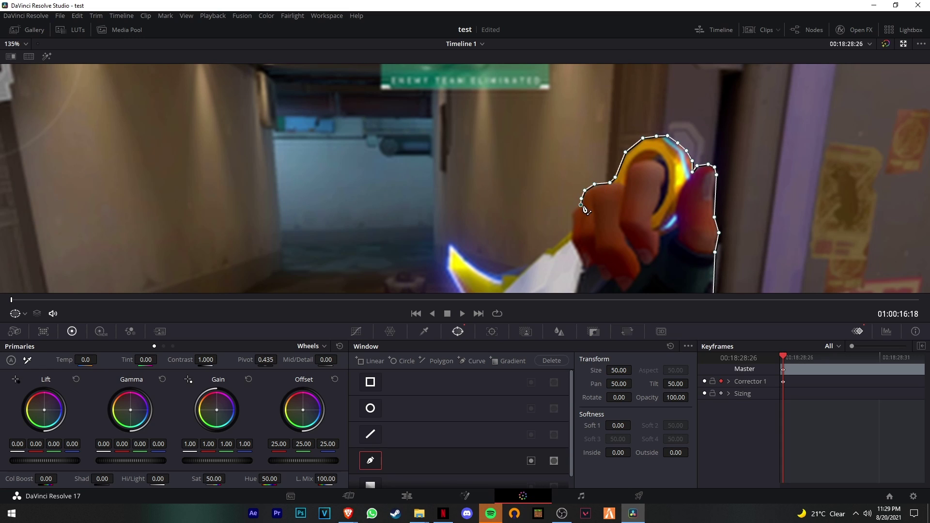
pyautogui.click(571, 212)
# - Undo the misplaced mask points and trace from the fingers to the base of the knife blade
pyautogui.moveTo(460, 253); pyautogui.dragTo(460, 168)
pyautogui.hotkey('ctrl', 'z')
pyautogui.hotkey('ctrl', 'z')
pyautogui.hotkey('ctrl', 'z')
pyautogui.hotkey('ctrl', 'z')
pyautogui.hotkey('ctrl', 'z')
pyautogui.click(547, 160)
pyautogui.click(541, 159)
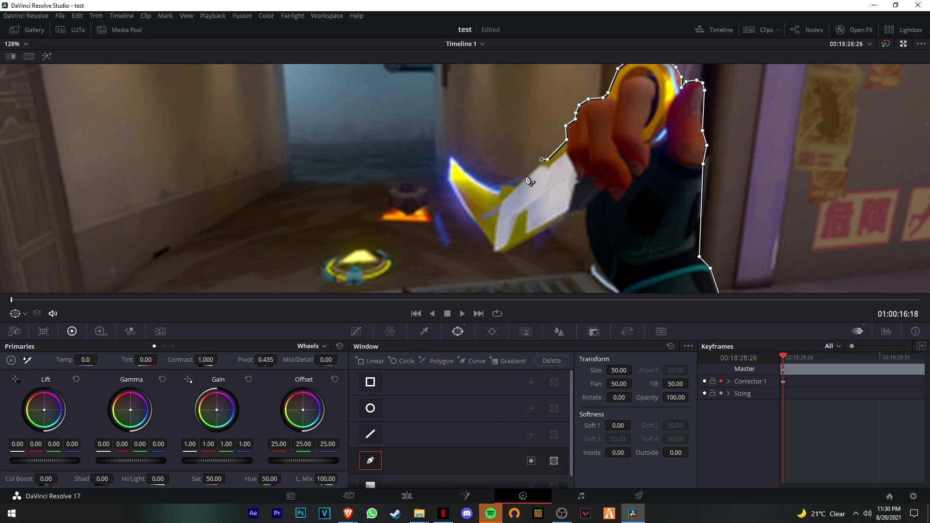
# - Trace the blade's upper edge to its tip and down to its lowest corner
pyautogui.click(518, 185)
pyautogui.click(501, 185)
pyautogui.click(499, 193)
pyautogui.click(475, 182)
pyautogui.hotkey('ctrl', 'z')
pyautogui.hotkey('ctrl', 'z')
pyautogui.click(498, 252)
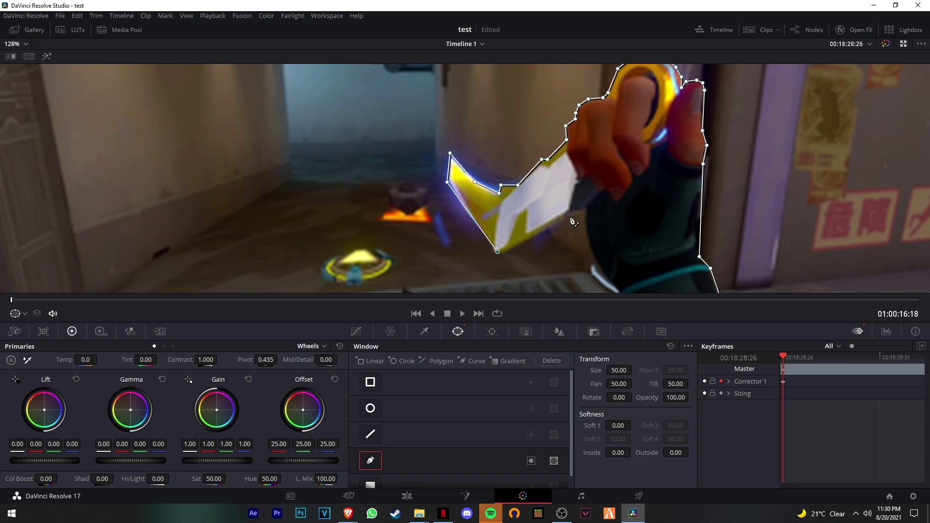
# - Trace the blade's lower edge back to the hand and follow the glove's inner edge down past the wristband's start
pyautogui.click(564, 215)
pyautogui.click(585, 210)
pyautogui.click(589, 244)
pyautogui.click(603, 273)
pyautogui.click(617, 286)
pyautogui.moveTo(619, 290); pyautogui.dragTo(619, 180)
pyautogui.click(727, 197)
pyautogui.click(731, 205)
pyautogui.click(772, 277)
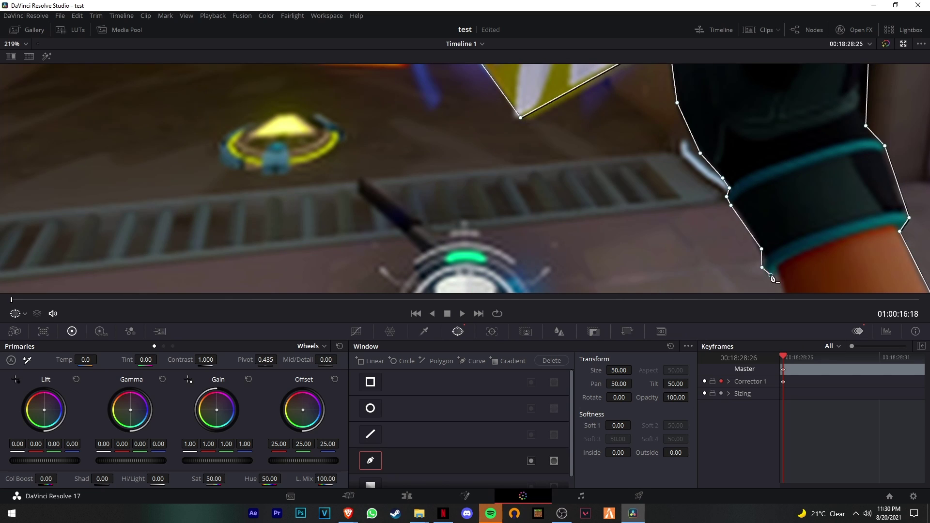
# - Trace the inner edge of the teal-trimmed wristband down to the bare forearm with closely spaced points
pyautogui.scroll(-3, 771, 278)
pyautogui.click(730, 156)
pyautogui.click(741, 174)
pyautogui.click(747, 188)
pyautogui.click(750, 198)
pyautogui.click(753, 206)
pyautogui.scroll(-5, 761, 208)
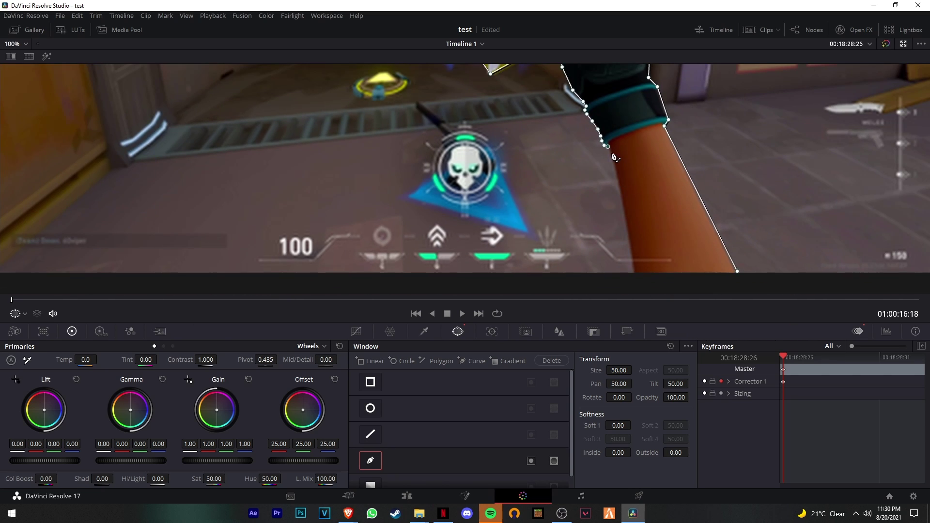
# - Trace the forearm's inner edge and close the mask at its first point, running just below the frame
pyautogui.click(612, 153)
pyautogui.click(634, 276)
pyautogui.click(635, 289)
pyautogui.click(748, 291)
pyautogui.click(739, 272)
pyautogui.scroll(-2, 750, 199)
pyautogui.scroll(-3, 749, 200)
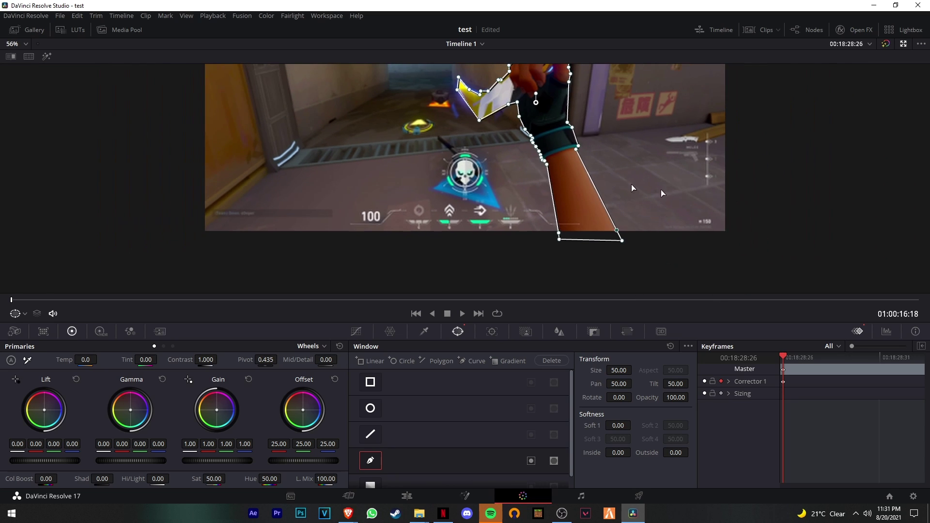
# - Examine the closed mask outline around the arm and knife, play the clip briefly, and return to its first frame
pyautogui.moveTo(634, 190); pyautogui.dragTo(599, 261)
pyautogui.scroll(4, 470, 171)
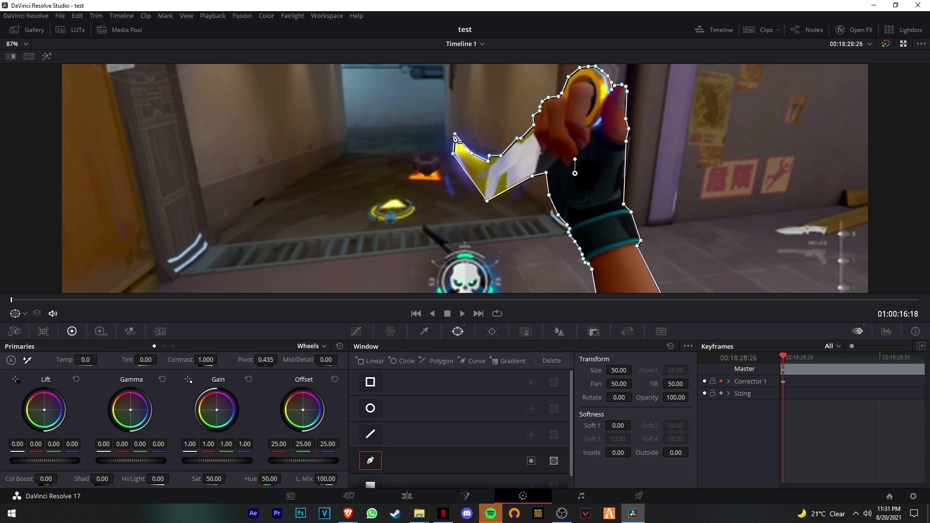
pyautogui.scroll(-2, 468, 148)
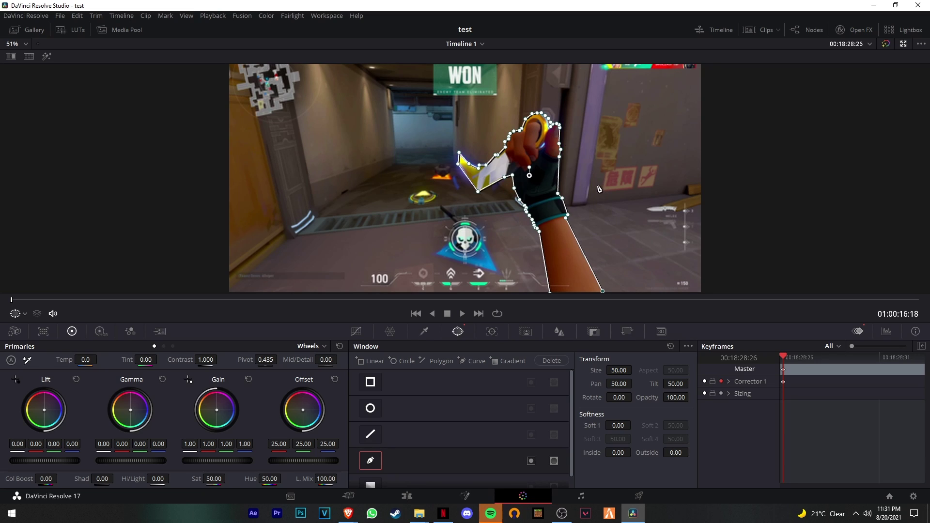
pyautogui.scroll(-1, 602, 235)
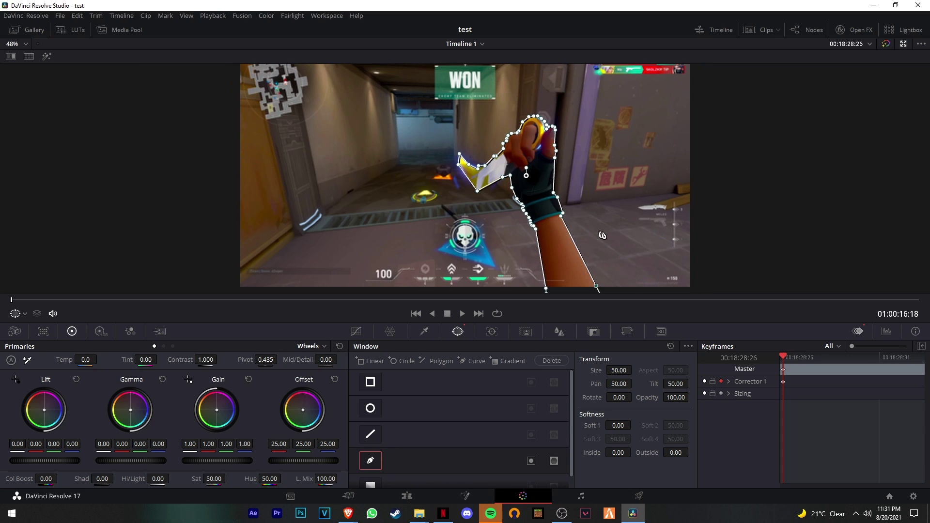
pyautogui.press('Right')
pyautogui.press('Right')
pyautogui.click(463, 314)
pyautogui.click(449, 314)
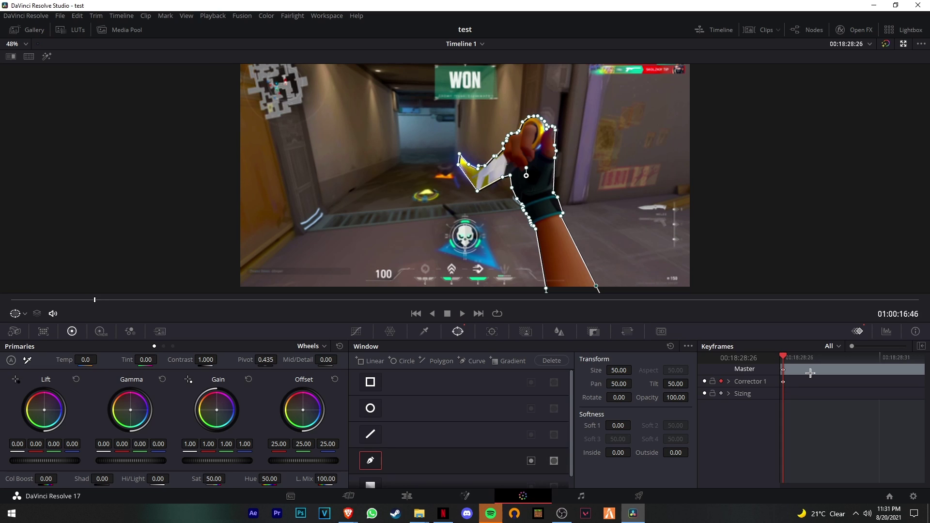
pyautogui.click(784, 358)
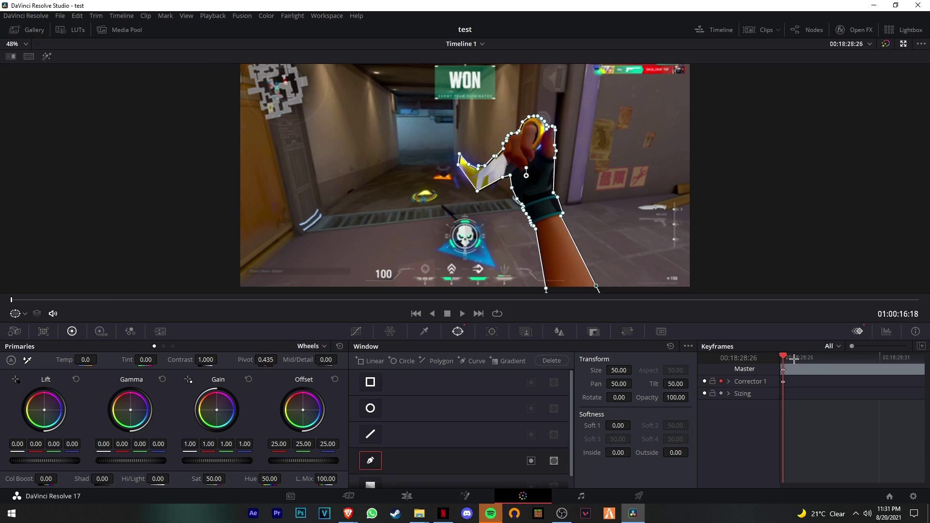
# - Restore the normal viewer size and step through the clip to check how well the mask fits the hand and knife
pyautogui.click(902, 44)
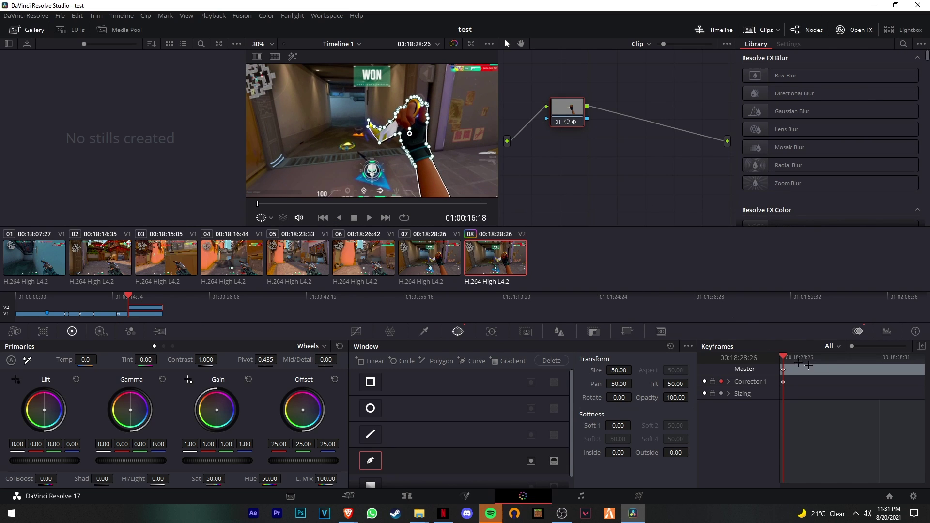
pyautogui.click(795, 360)
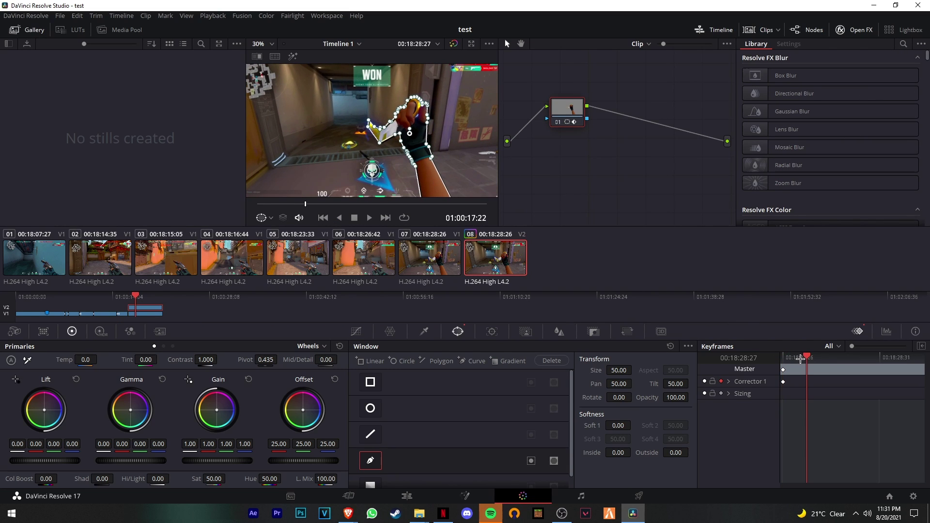
pyautogui.press('Right')
pyautogui.press('Right')
pyautogui.press('Right')
pyautogui.press('Right')
pyautogui.press('Right')
pyautogui.press('Right')
pyautogui.press('Right')
pyautogui.press('Right')
pyautogui.press('Right')
pyautogui.press('Right')
pyautogui.press('Right')
pyautogui.press('Right')
pyautogui.press('Right')
pyautogui.press('Right')
pyautogui.press('Right')
pyautogui.press('Right')
pyautogui.press('Right')
pyautogui.press('Right')
pyautogui.press('Right')
pyautogui.press('Right')
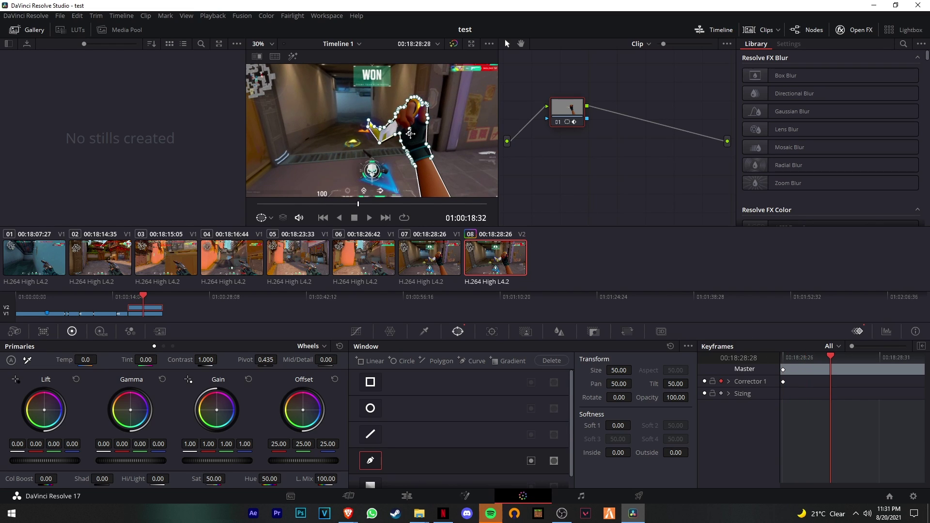
pyautogui.scroll(-4, 437, 146)
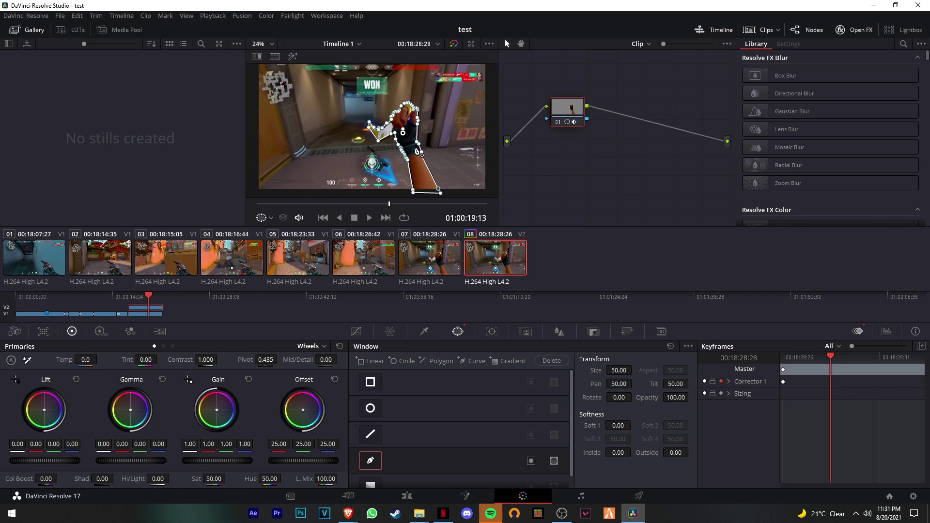
pyautogui.scroll(3, 422, 149)
pyautogui.press('Right')
pyautogui.press('Right')
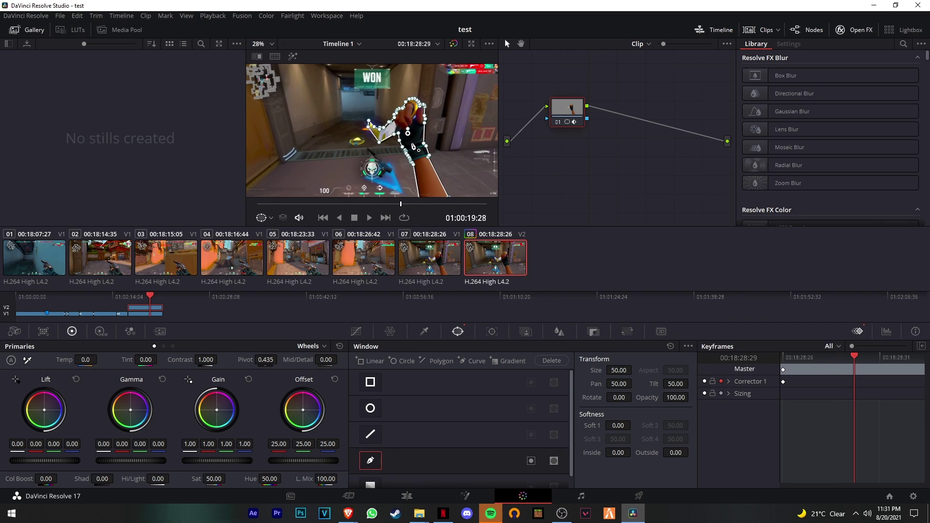
pyautogui.press('space')
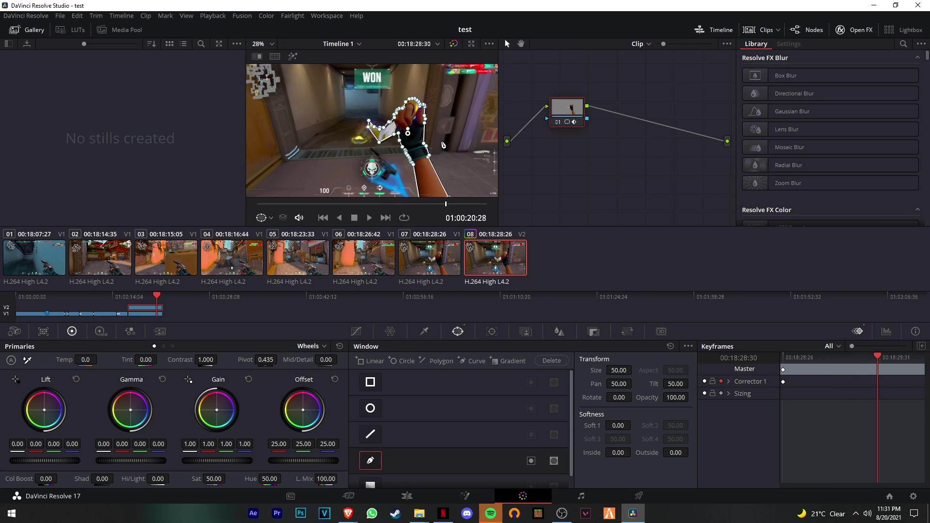
# - Step forward through the clip's final second and back to check the mask's fit on the last frames
pyautogui.press('Right')
pyautogui.press('Right')
pyautogui.press('Right')
pyautogui.press('Right')
pyautogui.press('Right')
pyautogui.press('Right')
pyautogui.press('Right')
pyautogui.press('Right')
pyautogui.press('Right')
pyautogui.press('Right')
pyautogui.press('Right')
pyautogui.press('Right')
pyautogui.press('Right')
pyautogui.press('Right')
pyautogui.press('Right')
pyautogui.press('Right')
pyautogui.press('Right')
pyautogui.press('Right')
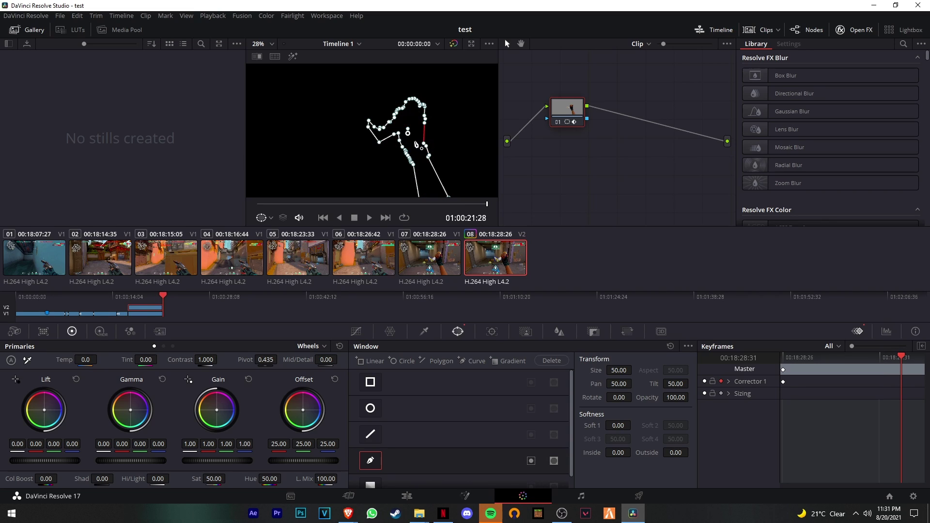
pyautogui.press('Left')
pyautogui.press('Left')
pyautogui.press('Left')
pyautogui.press('Left')
pyautogui.press('Left')
pyautogui.press('Left')
pyautogui.press('Left')
pyautogui.press('Left')
pyautogui.press('Left')
pyautogui.press('Left')
pyautogui.press('Left')
pyautogui.press('Left')
pyautogui.press('Left')
pyautogui.press('Left')
pyautogui.press('Left')
pyautogui.press('Left')
pyautogui.press('Left')
pyautogui.press('Left')
pyautogui.press('Left')
pyautogui.press('Left')
pyautogui.press('Left')
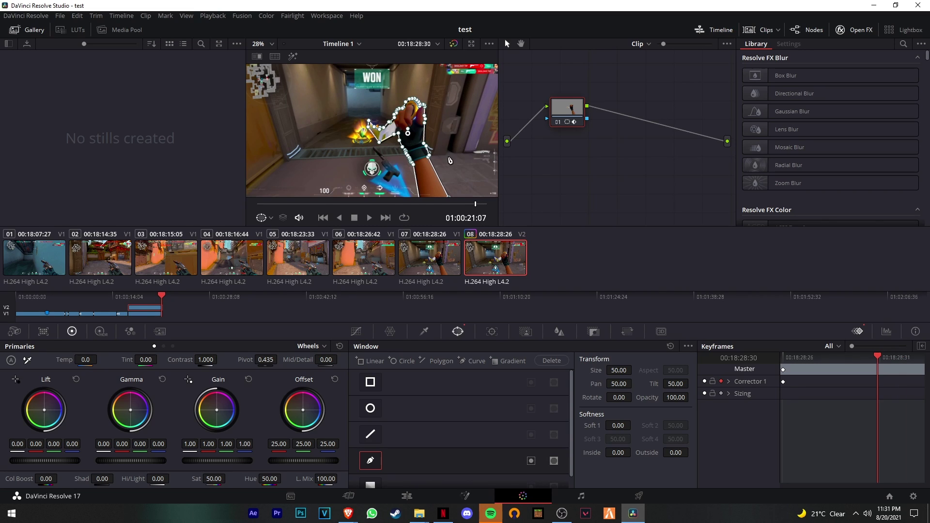
# - Add an alpha output to the masked clip's node graph
pyautogui.rightClick(648, 154)
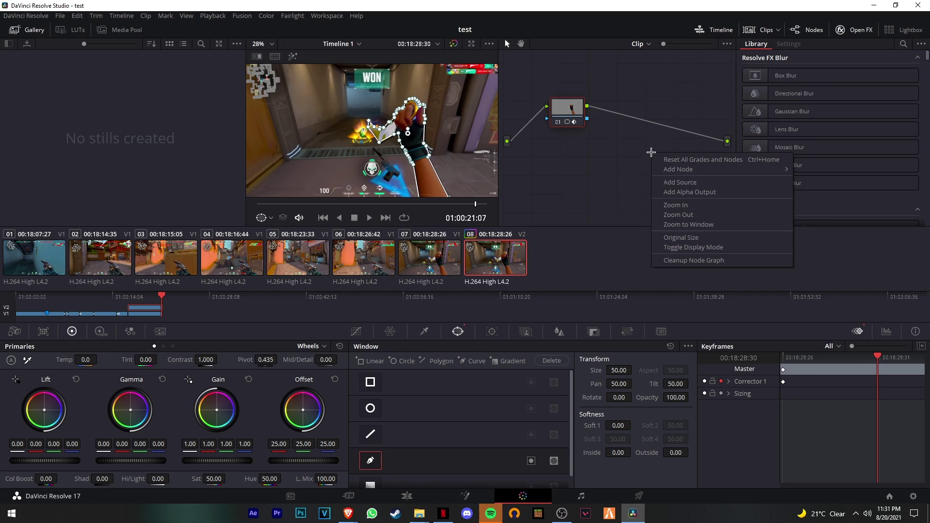
pyautogui.click(597, 170)
pyautogui.rightClick(691, 157)
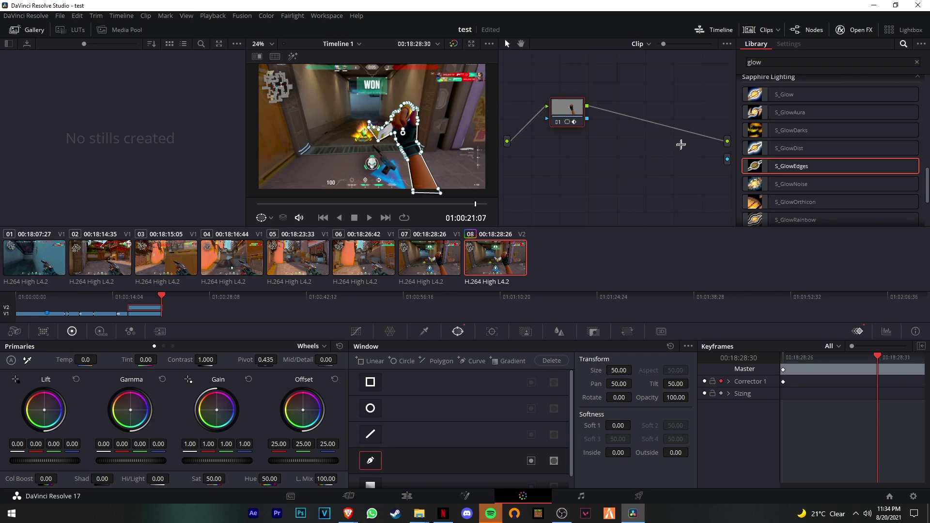
pyautogui.rightClick(688, 149)
pyautogui.click(671, 164)
pyautogui.rightClick(697, 150)
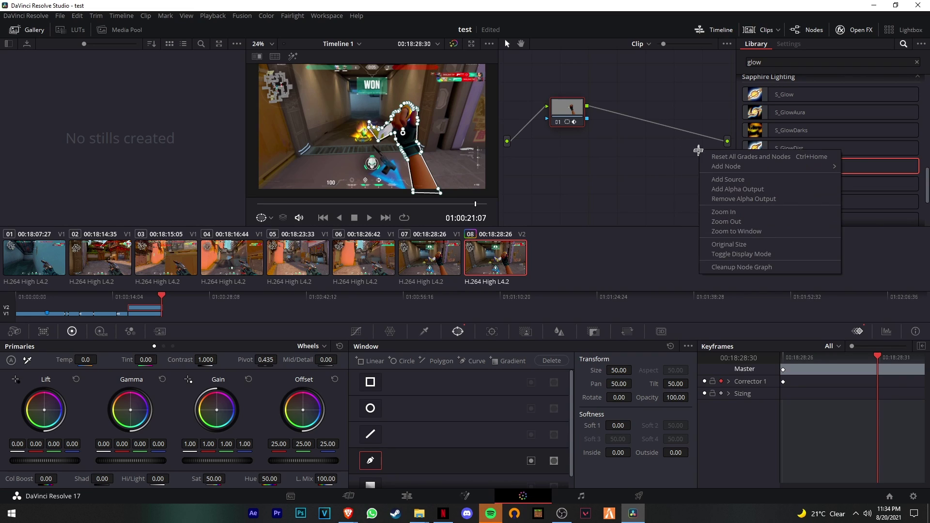
pyautogui.click(728, 189)
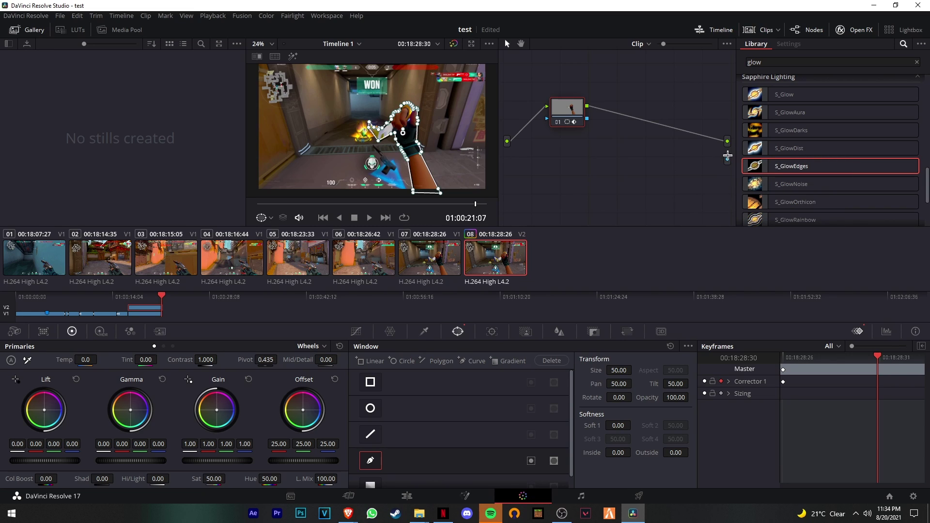
# - Insert the S_GlowEdges effect between the masked node and the output, and route the mask's alpha through it to the alpha output
pyautogui.moveTo(714, 139); pyautogui.dragTo(679, 125)
pyautogui.click(761, 62)
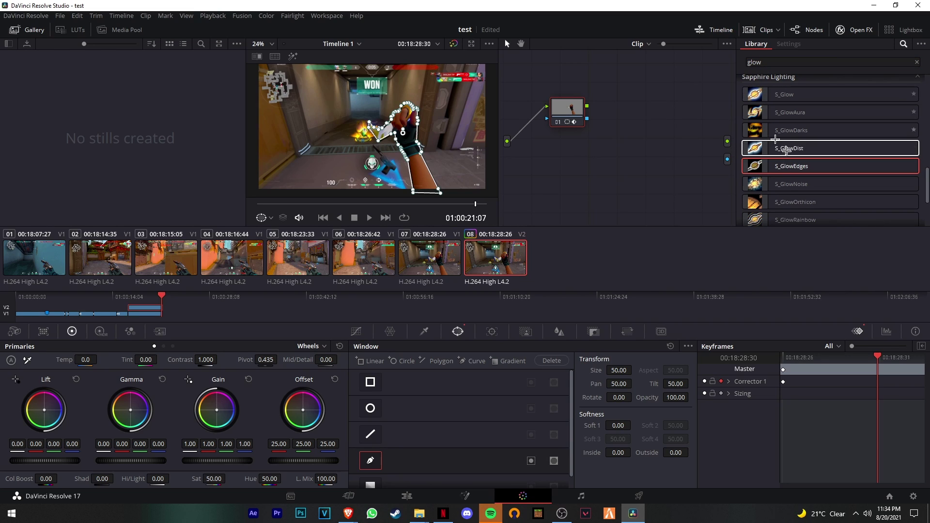
pyautogui.moveTo(790, 166); pyautogui.dragTo(728, 141)
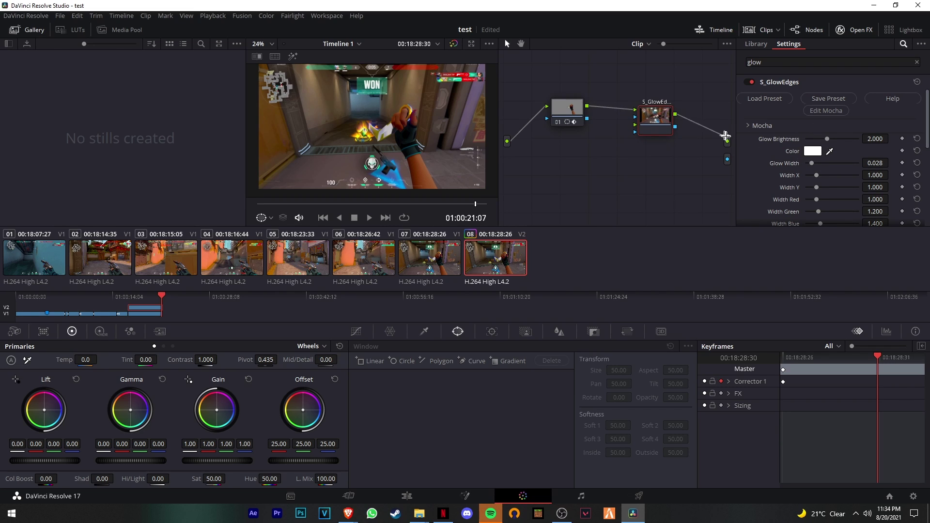
pyautogui.moveTo(587, 118); pyautogui.dragTo(727, 159)
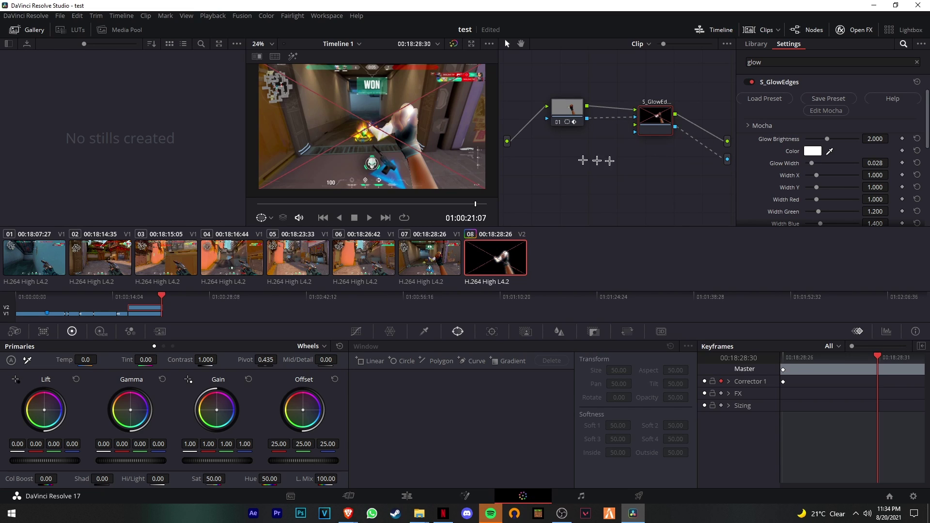
# - Set the S_GlowEdges Glow Brightness to 1 and Glow Width to 0
pyautogui.scroll(-2, 818, 158)
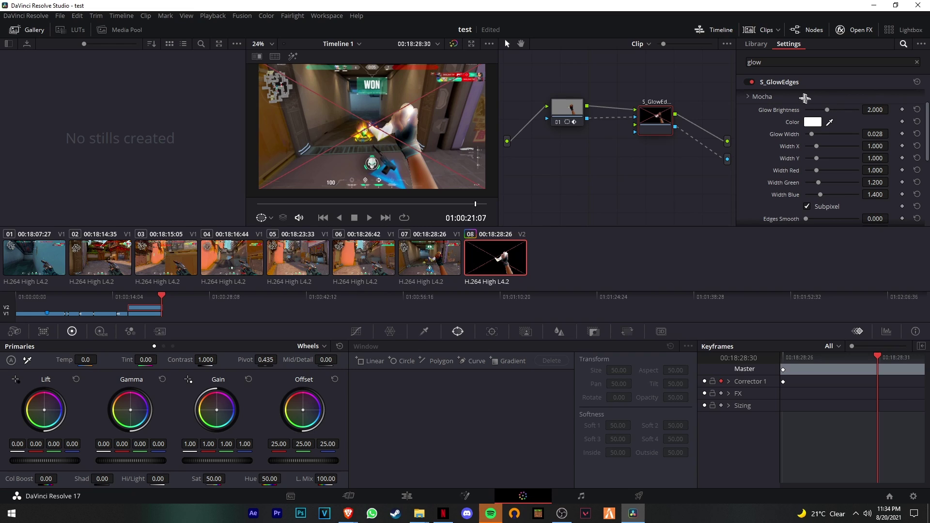
pyautogui.doubleClick(875, 111)
pyautogui.write('1')
pyautogui.press('Return')
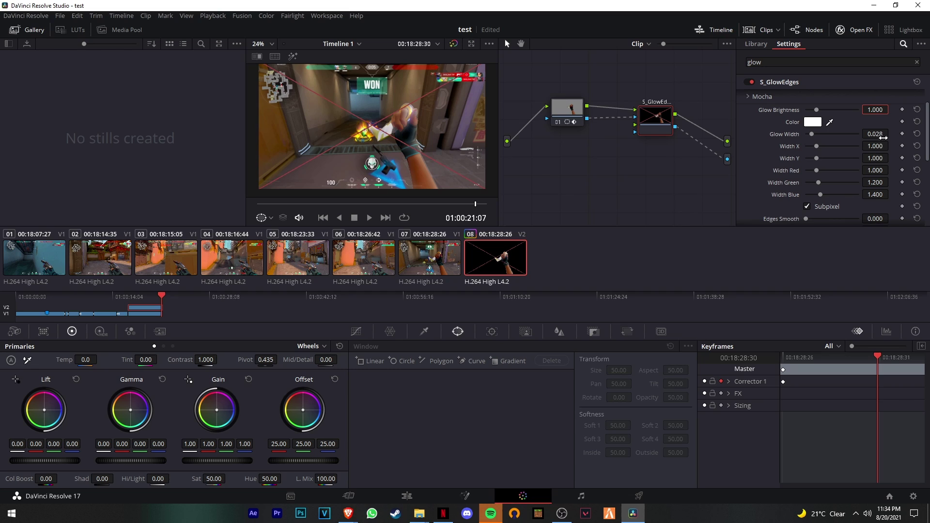
pyautogui.click(875, 135)
pyautogui.press('Return')
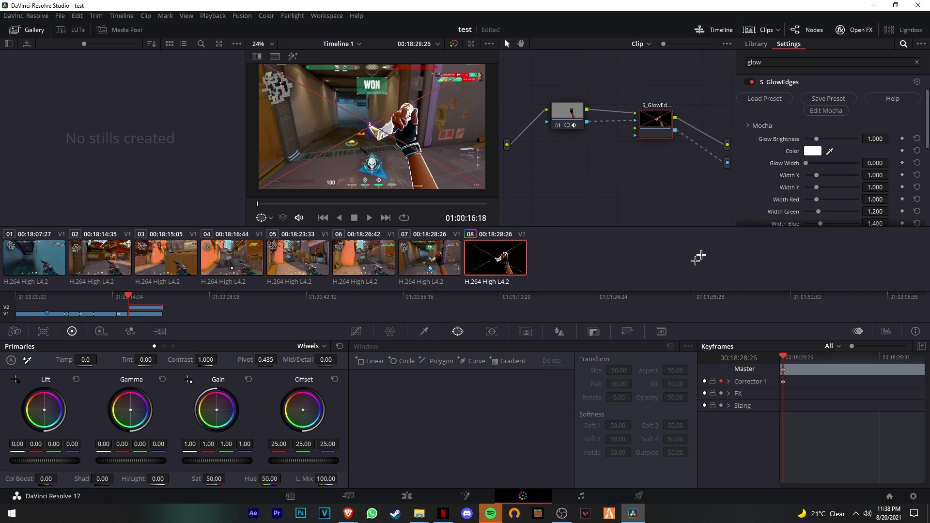
# - Keyframe the glow color as red (#ff0000) at 18:28:27 and yellow at 18:28:28
pyautogui.click(799, 357)
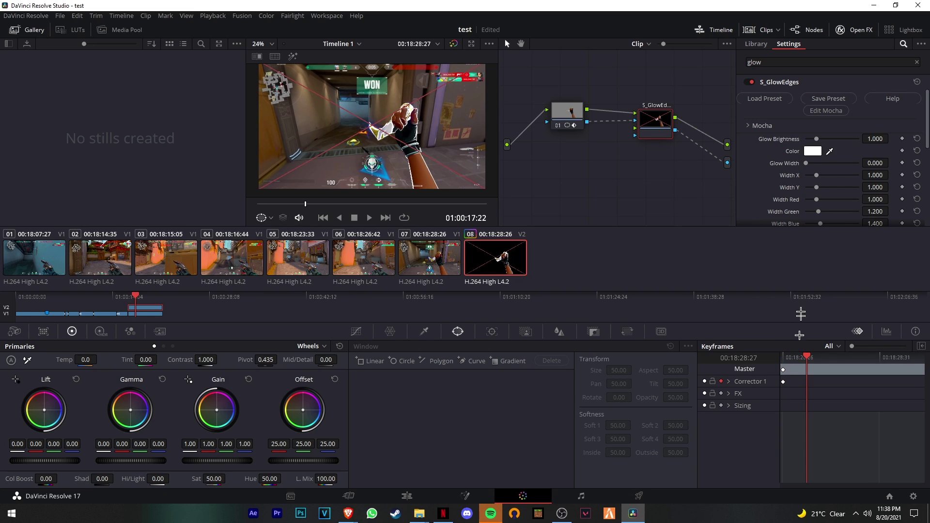
pyautogui.click(902, 151)
pyautogui.click(813, 152)
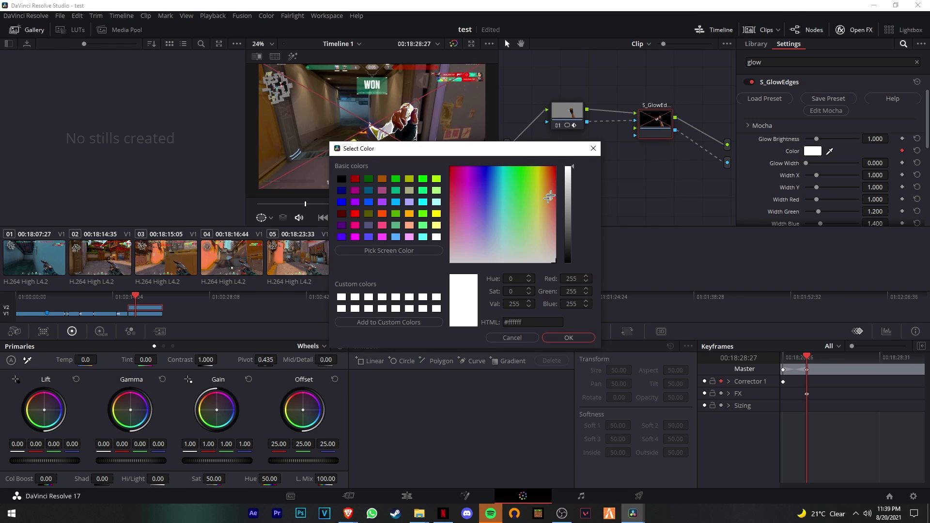
pyautogui.click(555, 167)
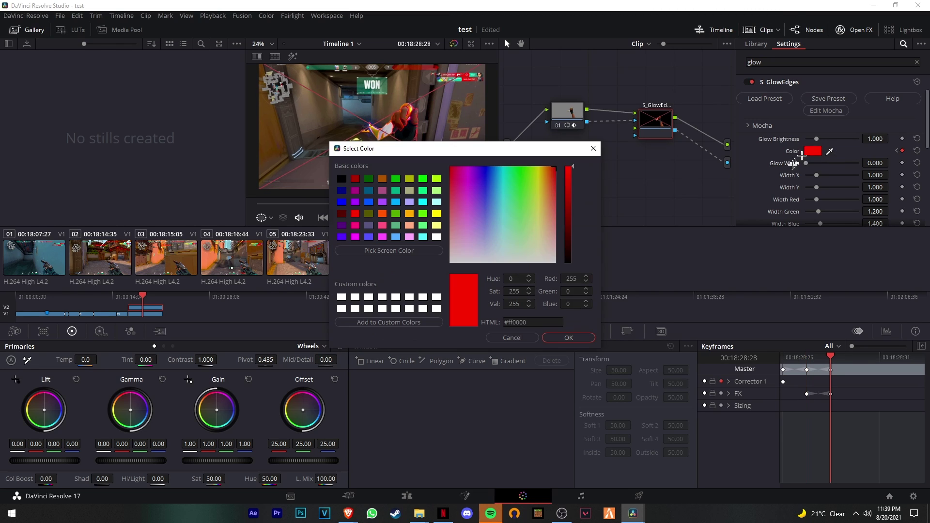
pyautogui.click(436, 214)
pyautogui.click(569, 338)
# - Keyframe the glow color as bright green at 18:28:29 and magenta at 18:28:30
pyautogui.click(903, 151)
pyautogui.click(813, 151)
pyautogui.click(423, 225)
pyautogui.moveTo(830, 357); pyautogui.dragTo(877, 358)
pyautogui.click(569, 338)
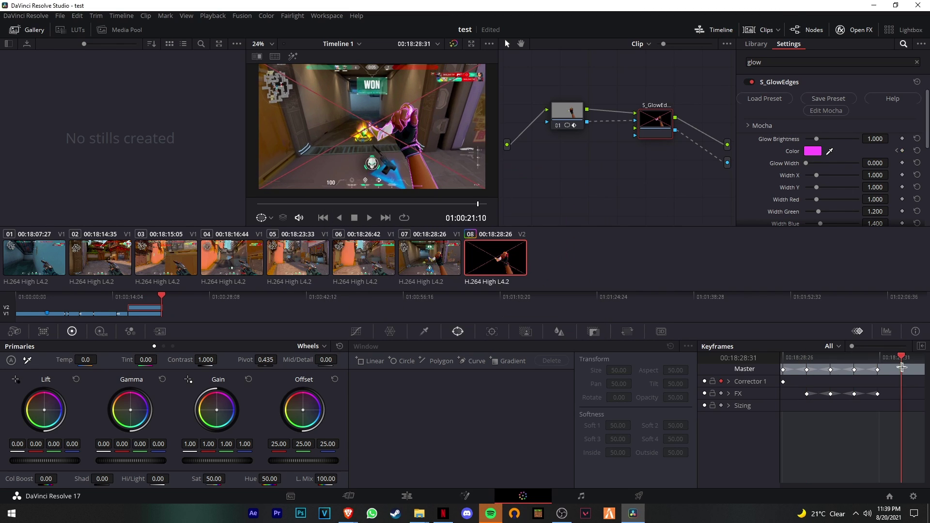
# - Keyframe the glow color as light blue at 18:28:31
pyautogui.click(902, 151)
pyautogui.click(813, 151)
pyautogui.moveTo(486, 169); pyautogui.dragTo(494, 199)
pyautogui.click(569, 338)
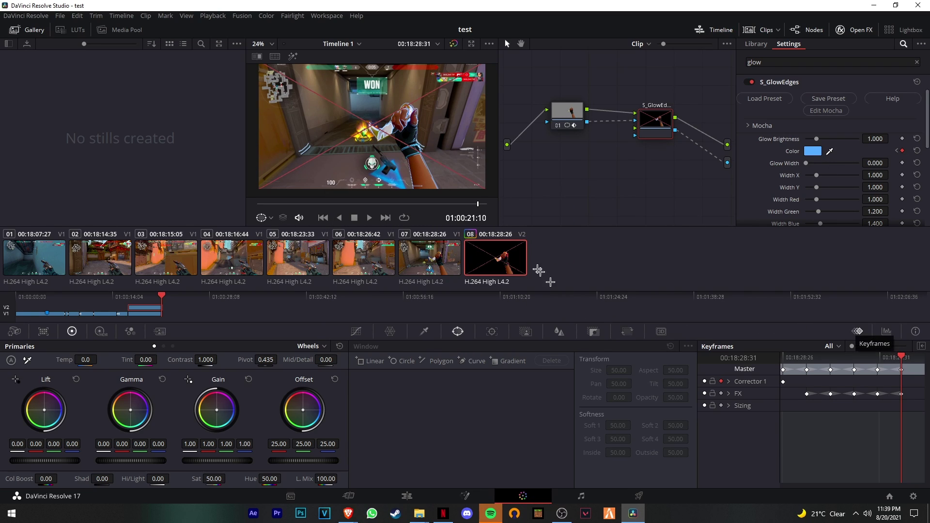
# - Play the clip from its first frame to review the color-changing outline around the hand and knife
pyautogui.moveTo(901, 357); pyautogui.dragTo(747, 377)
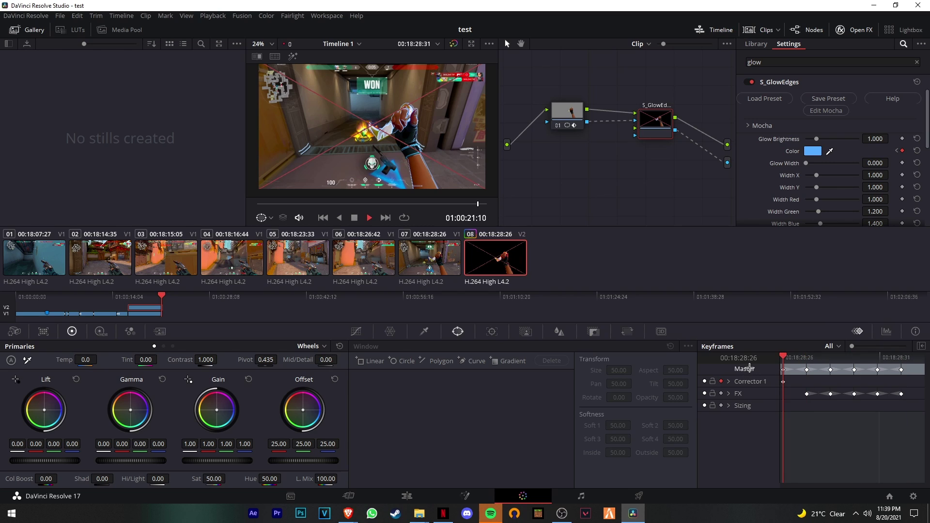
pyautogui.press('space')
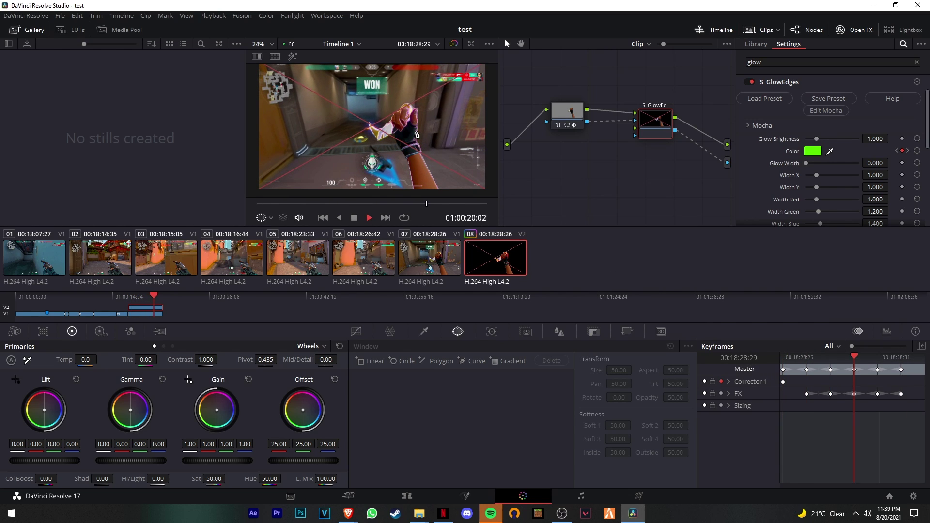
pyautogui.press('space')
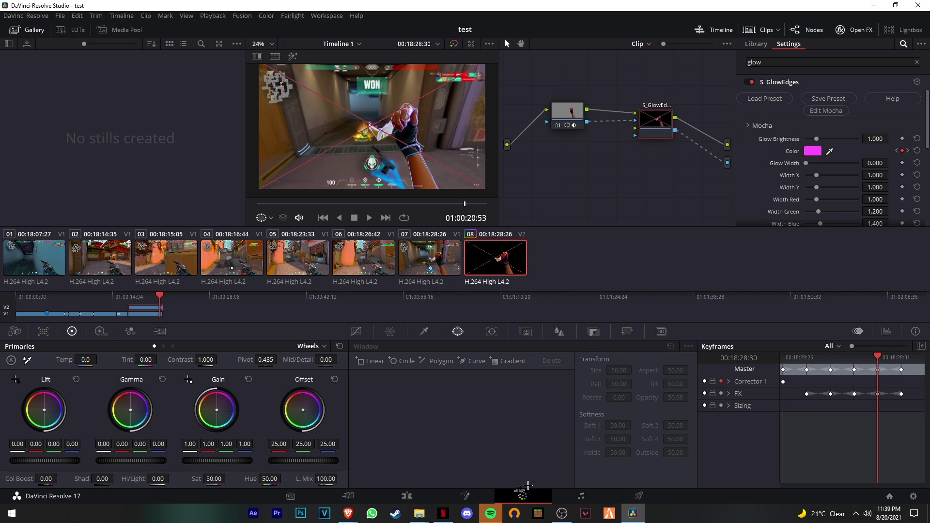
# - Return to the Edit page and merge the masked duplicate with the slow-motion clip beneath it into a compound clip
pyautogui.click(407, 496)
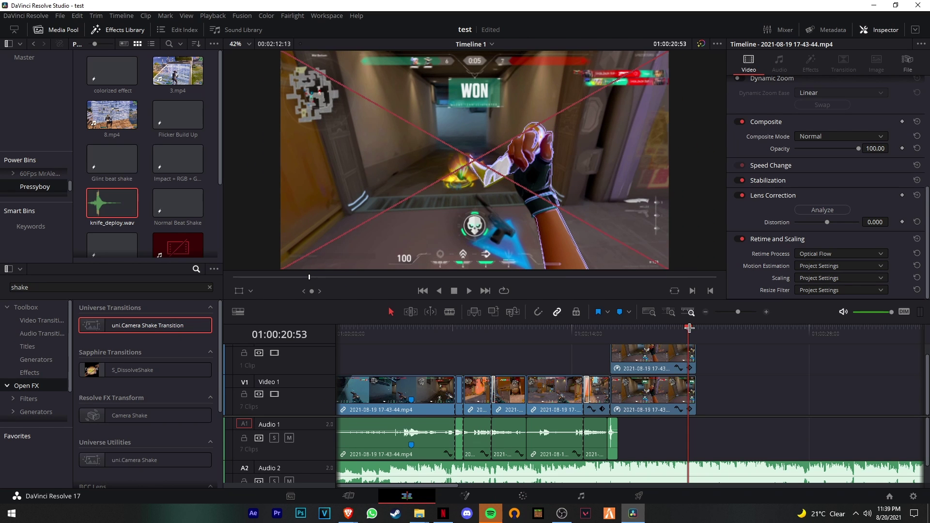
pyautogui.moveTo(688, 328); pyautogui.dragTo(635, 378)
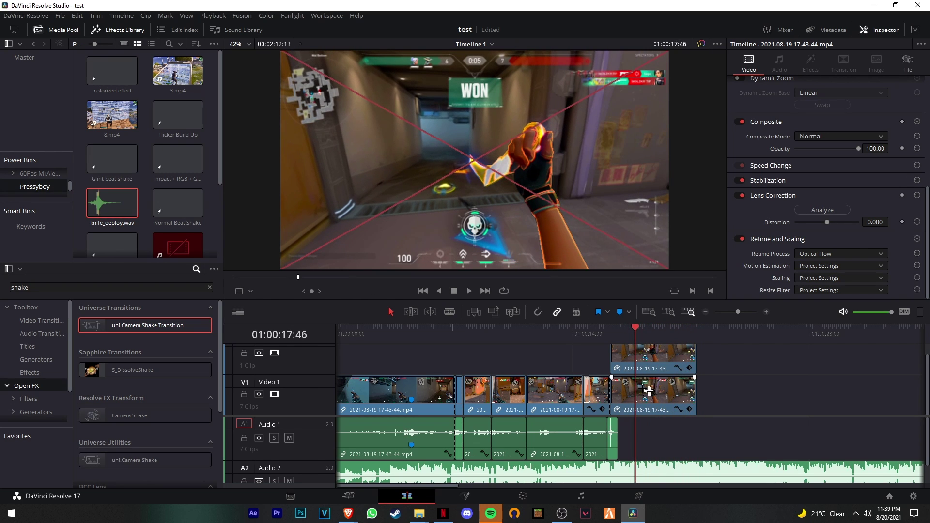
pyautogui.click(667, 367)
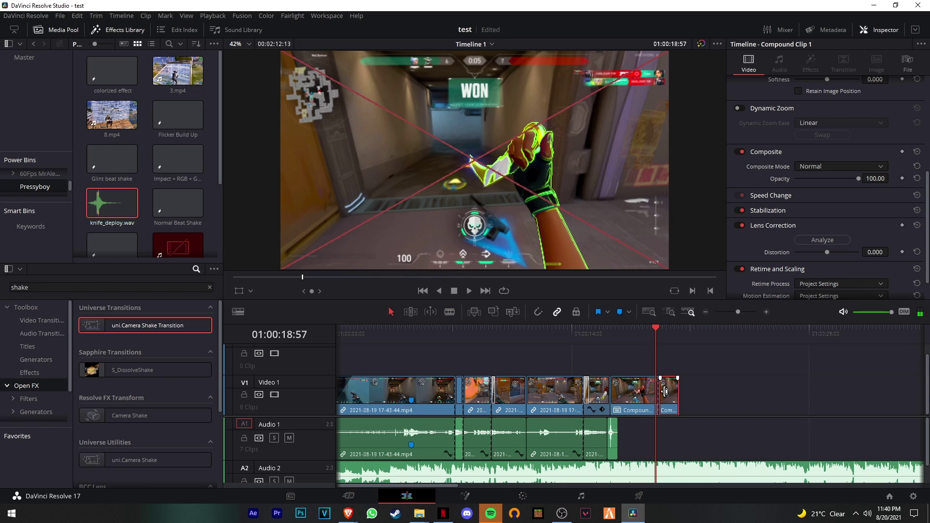
# - Delete the part of the compound clip after 01:00:18:57 and add a fade-out to the end of the remaining part
pyautogui.press('Delete')
pyautogui.moveTo(658, 378); pyautogui.dragTo(639, 378)
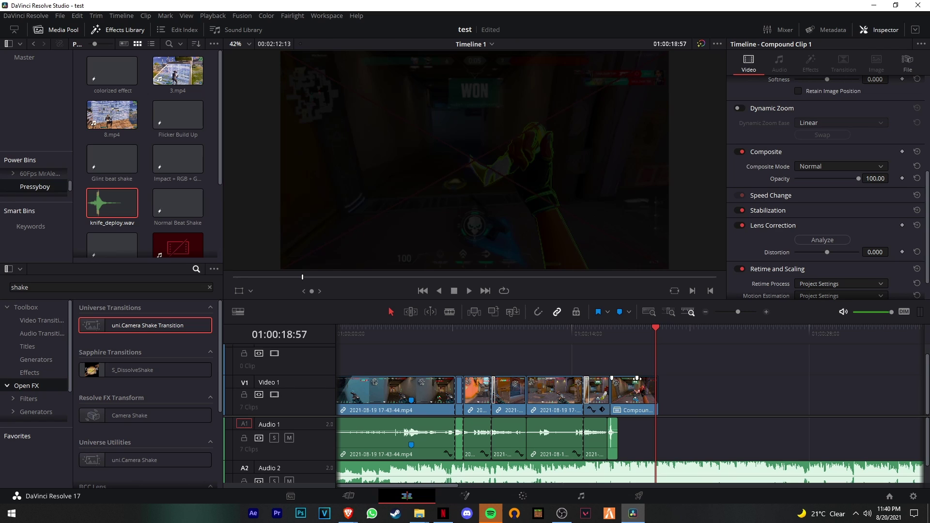
# - Play the compound clip's faded ending, and scrub through the opening seconds of the montage
pyautogui.click(617, 335)
pyautogui.press('space')
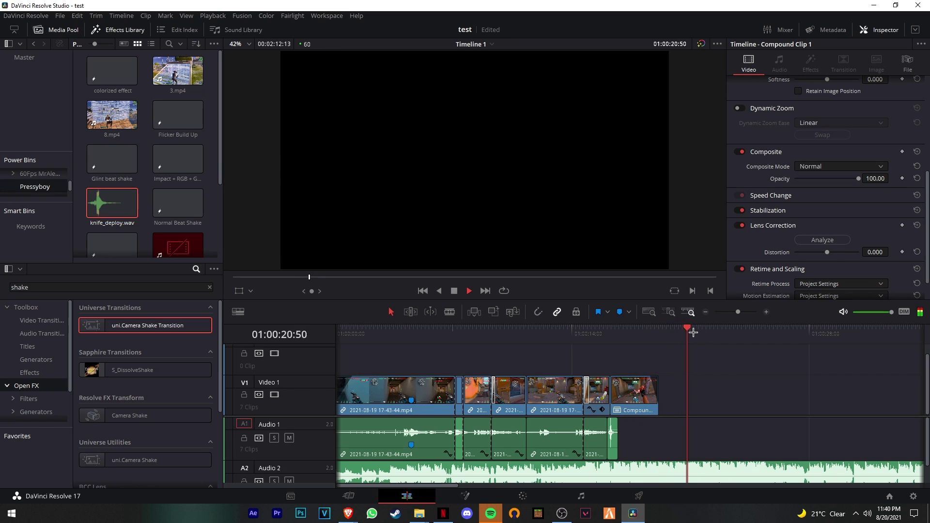
pyautogui.moveTo(694, 333); pyautogui.dragTo(671, 339)
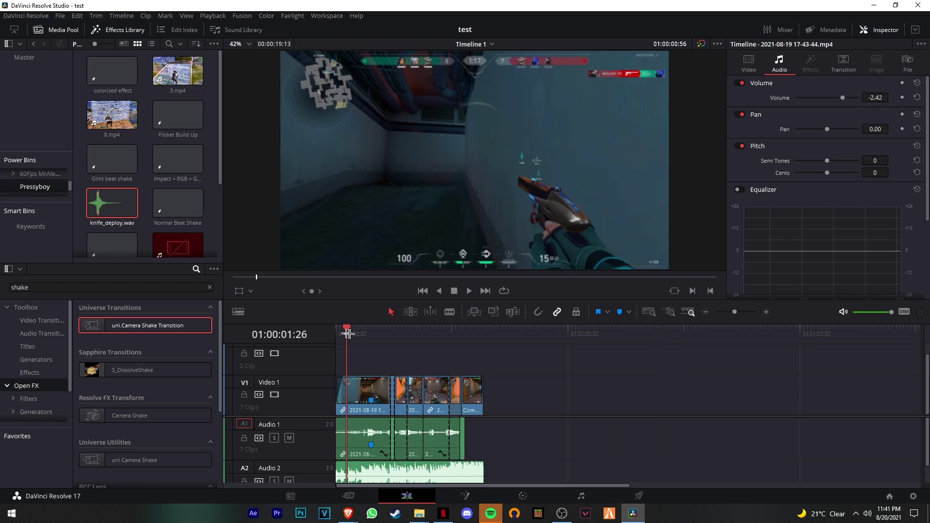
pyautogui.moveTo(348, 334); pyautogui.dragTo(358, 339)
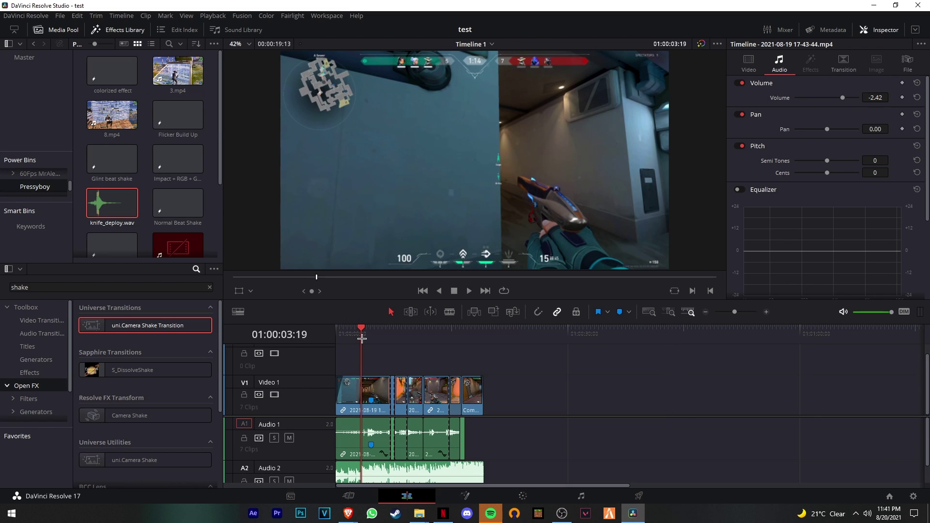